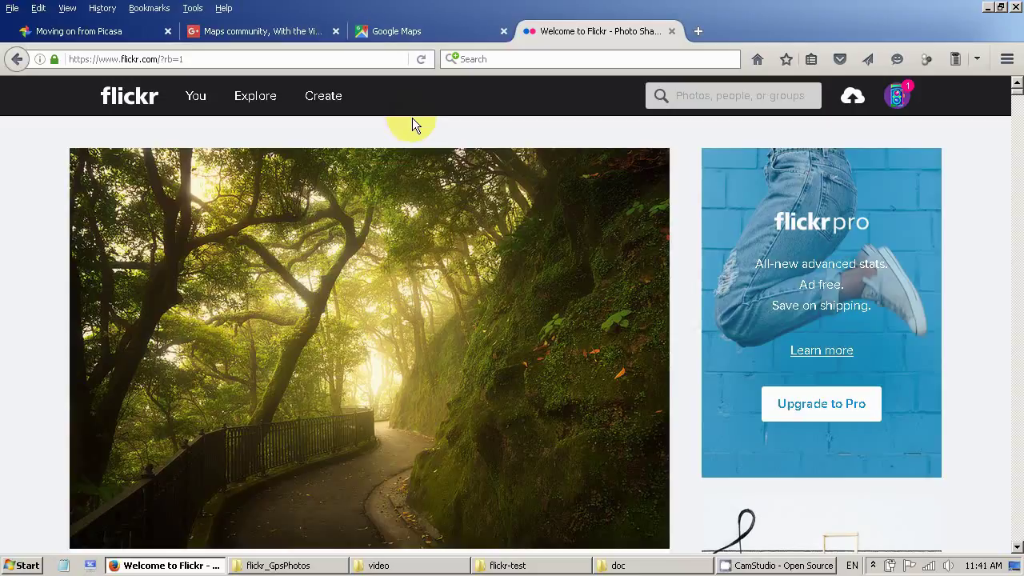
# - Read the Picasa retirement notice and the Google+ post to the Google Maps community
pyautogui.click(121, 32)
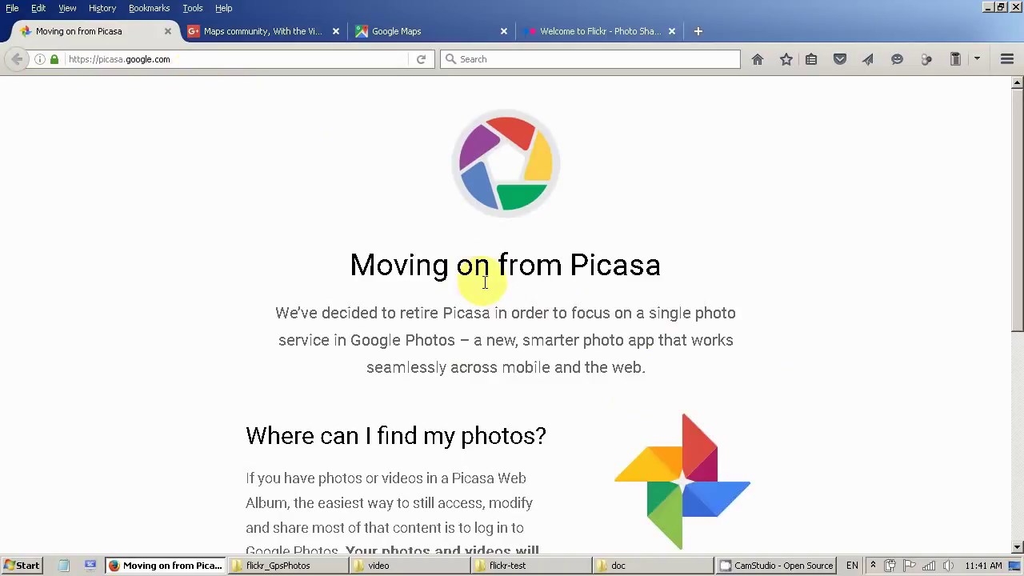
pyautogui.click(277, 35)
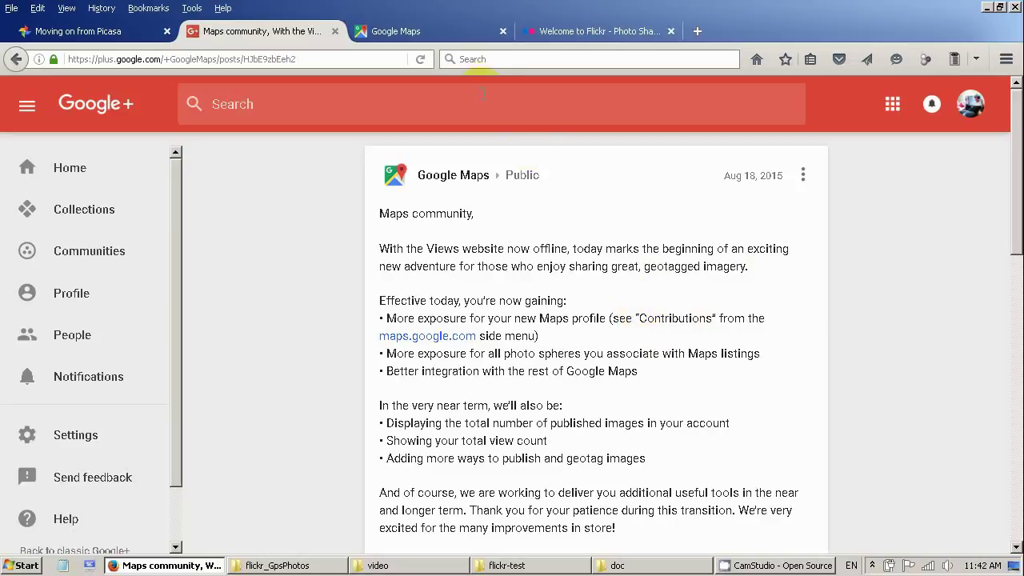
# - View the Lüneburg church photo sphere from the contributed photos in Google Maps, and return to the photo list
pyautogui.click(435, 33)
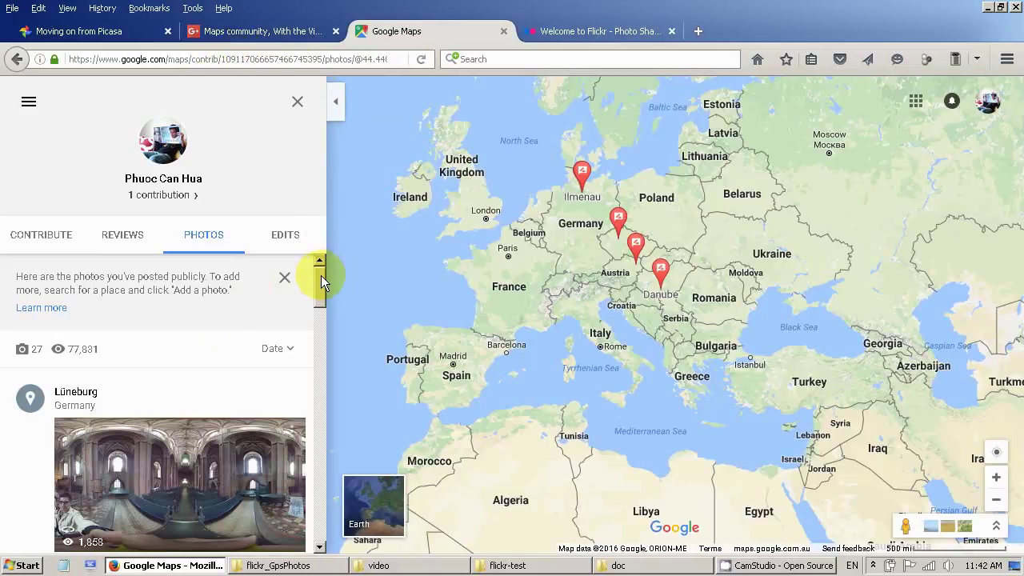
pyautogui.moveTo(321, 276); pyautogui.dragTo(383, 265)
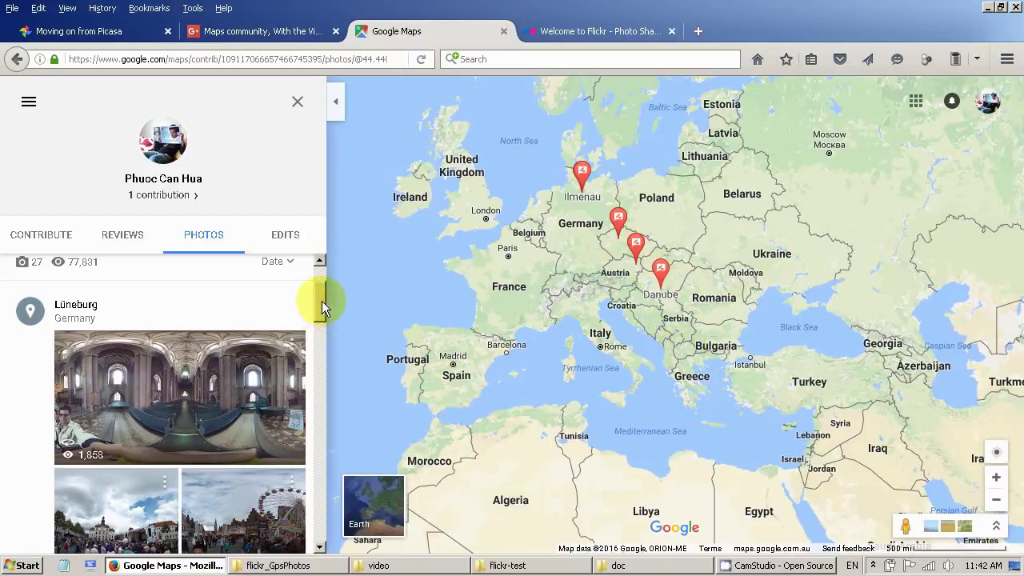
pyautogui.scroll(-1, 270, 312)
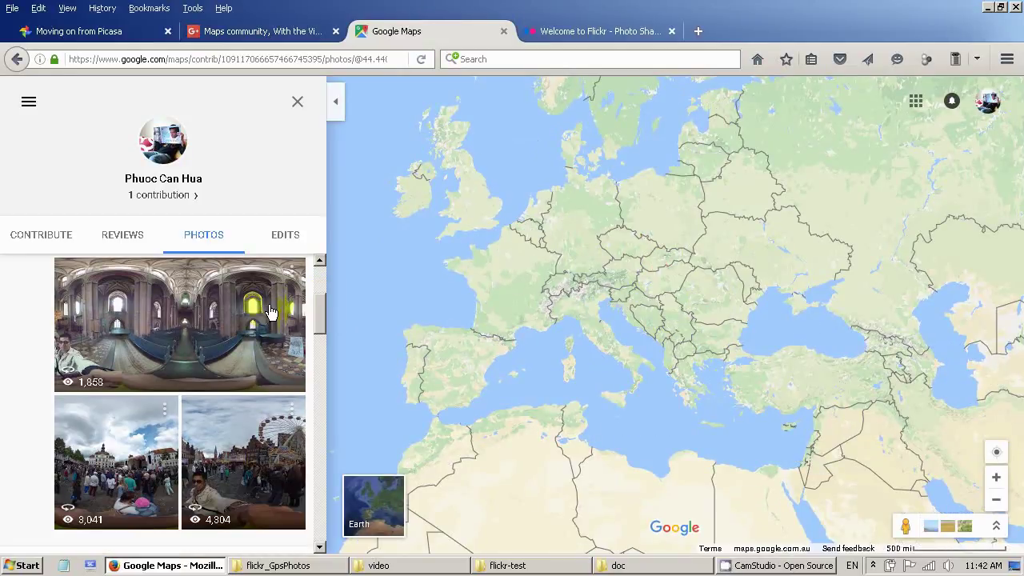
pyautogui.click(270, 312)
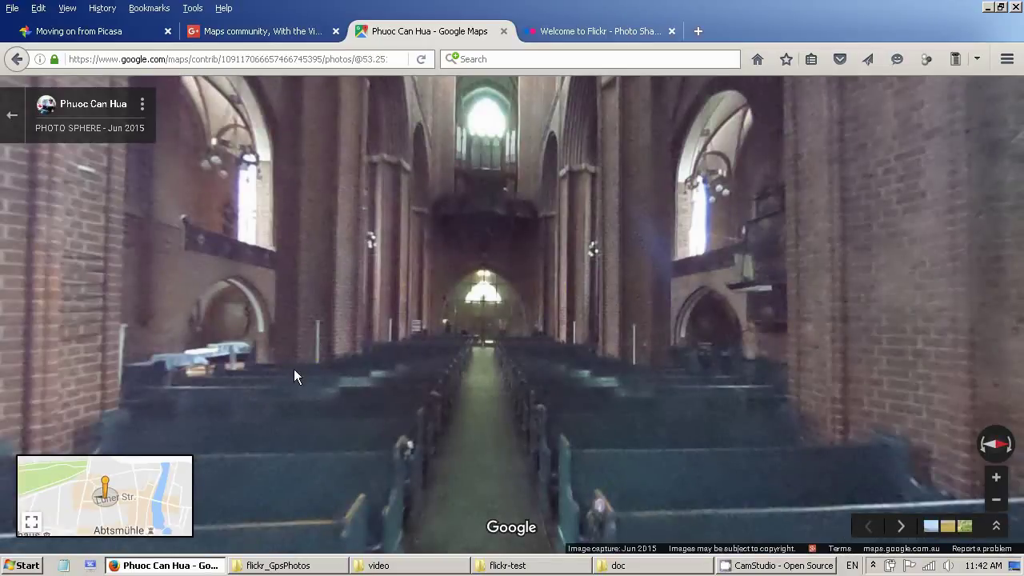
pyautogui.click(17, 59)
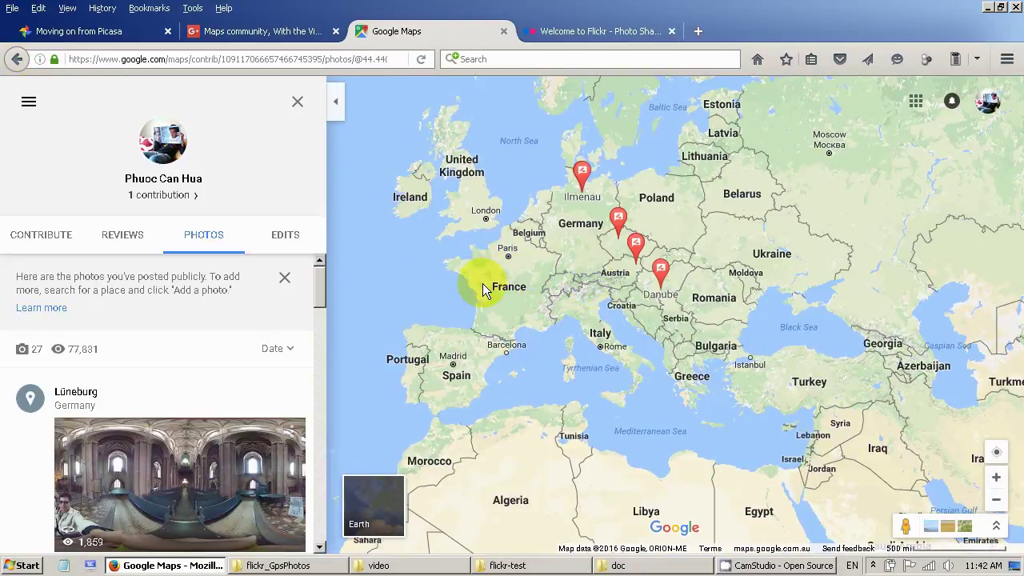
# - Open the Old Town, Prague place from its marker on the contributed photos map and review its details
pyautogui.moveTo(621, 224)
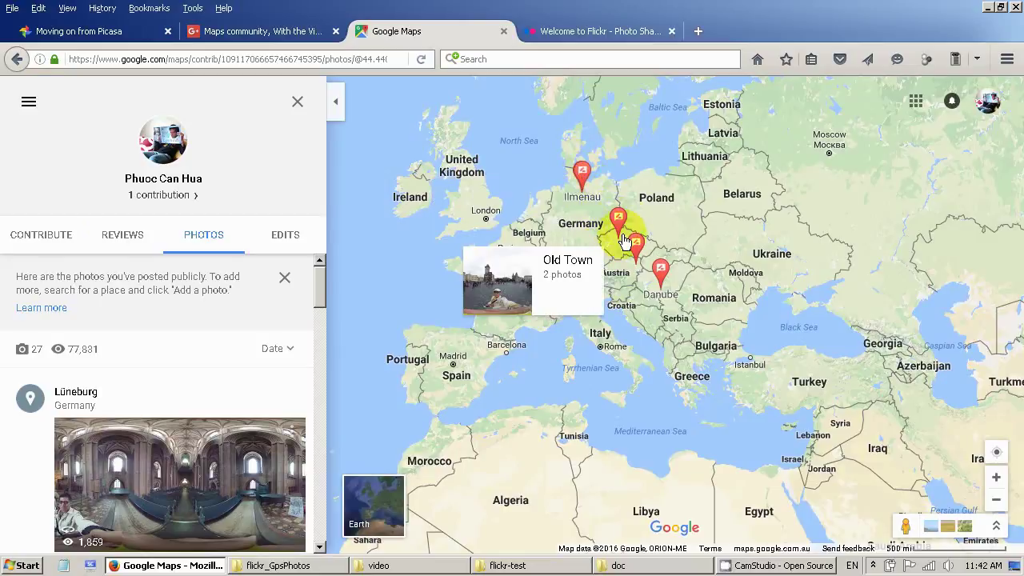
pyautogui.moveTo(634, 244)
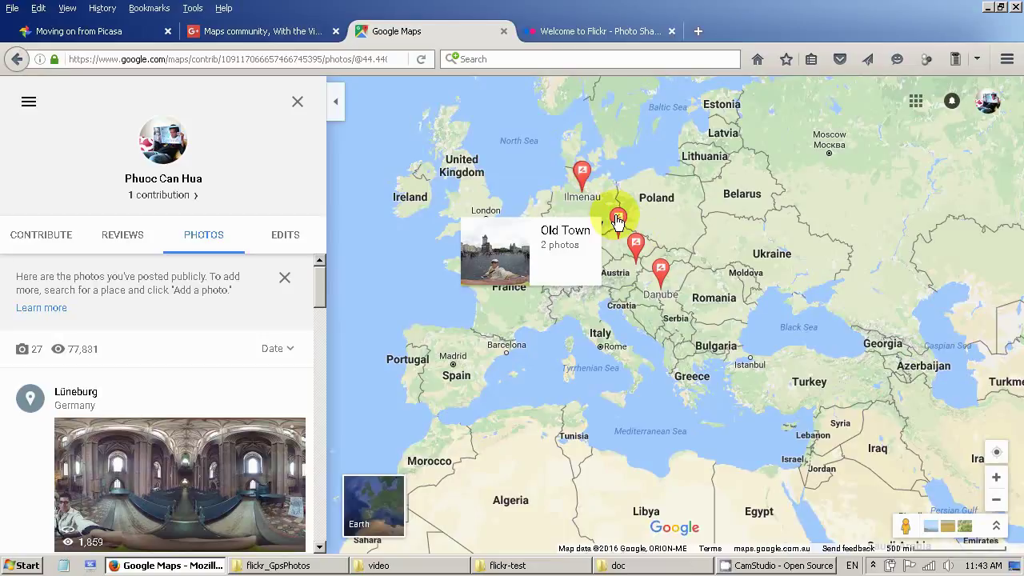
pyautogui.click(617, 221)
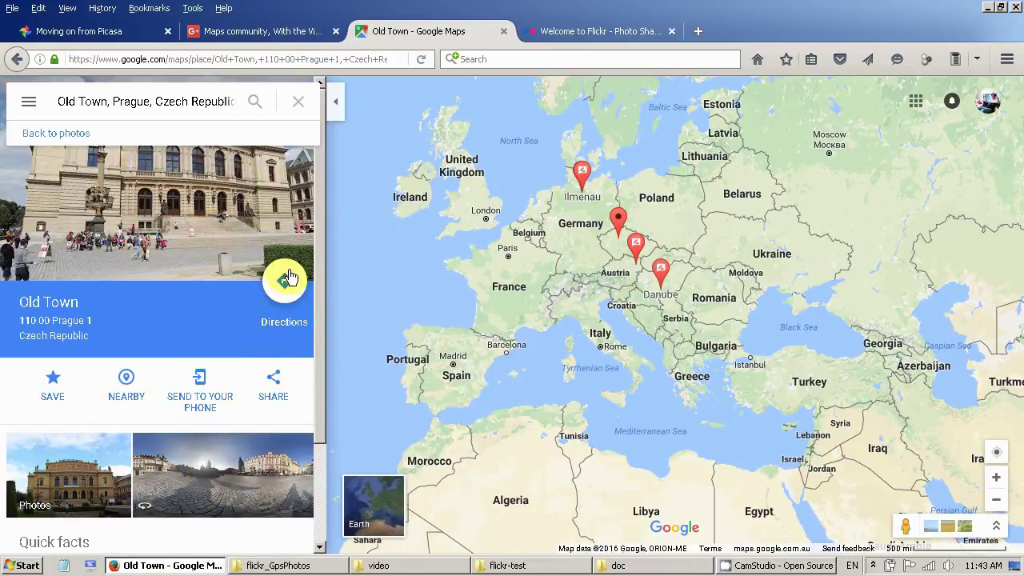
pyautogui.scroll(-3, 314, 333)
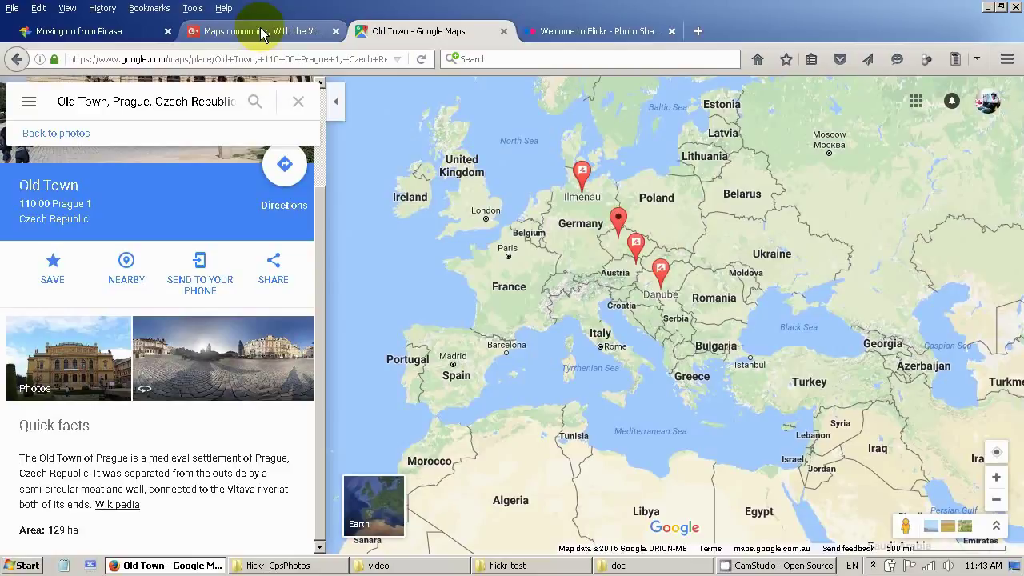
# - Open Flickr's upload page and add DSC00333.jpg from the flickr-test folder in the file manager
pyautogui.click(550, 38)
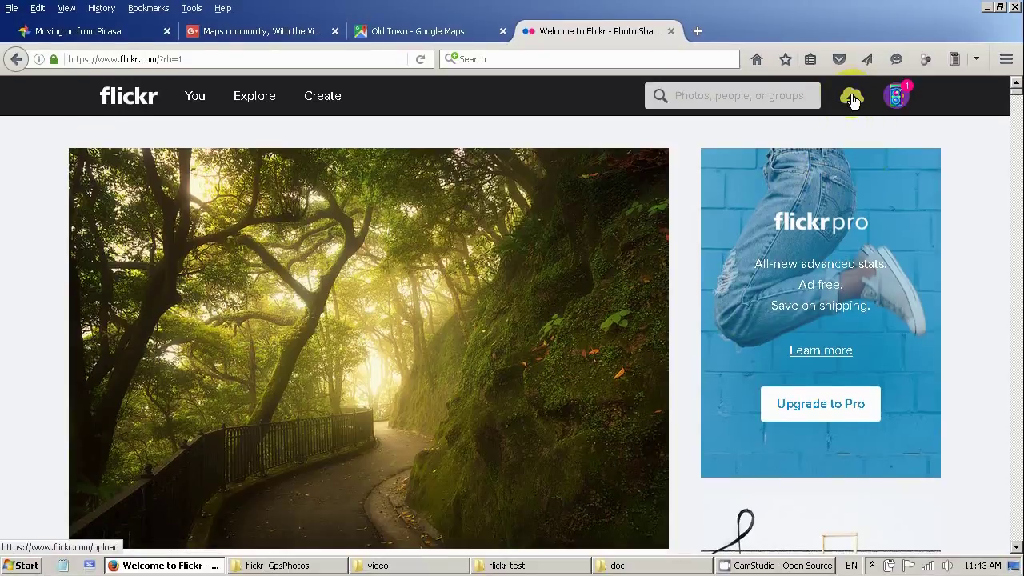
pyautogui.click(854, 98)
pyautogui.click(328, 564)
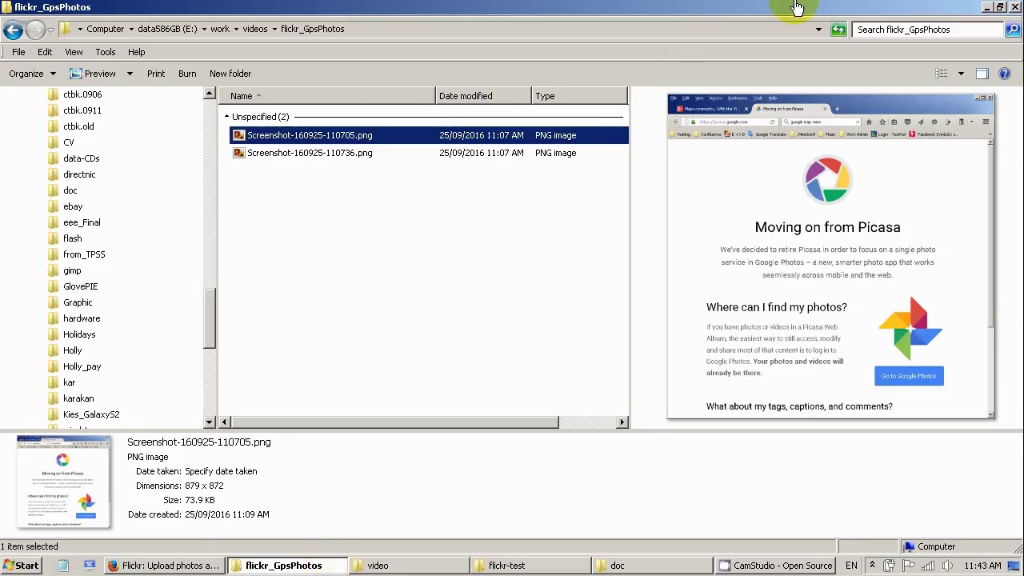
pyautogui.click(999, 7)
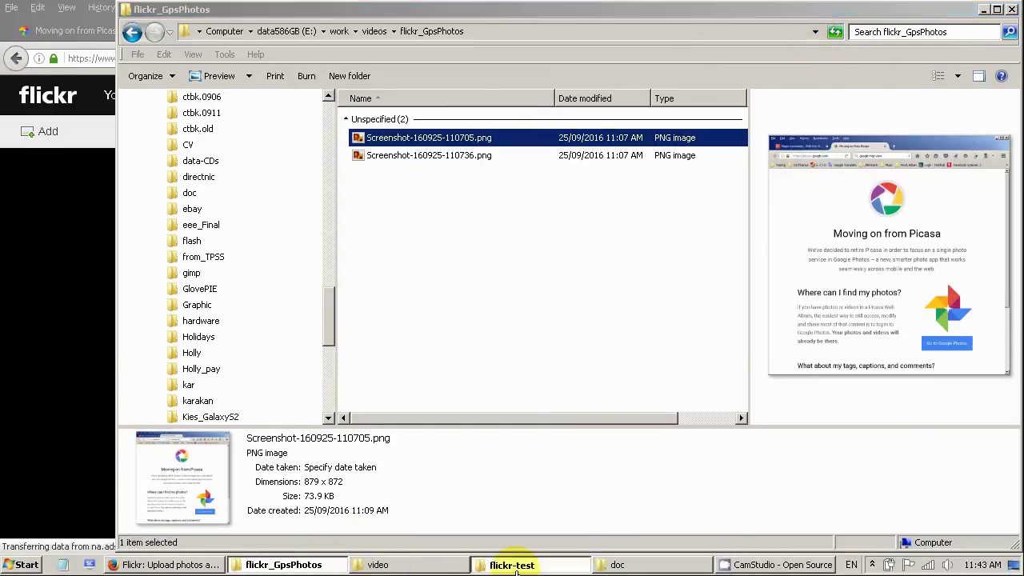
pyautogui.click(506, 565)
pyautogui.moveTo(829, 197); pyautogui.dragTo(912, 192)
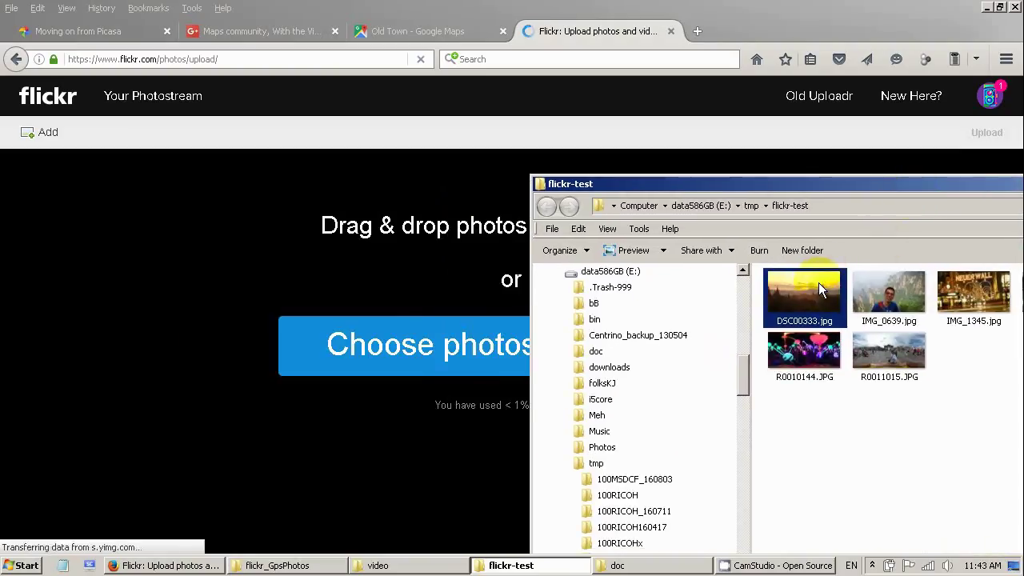
pyautogui.moveTo(815, 282); pyautogui.dragTo(471, 257)
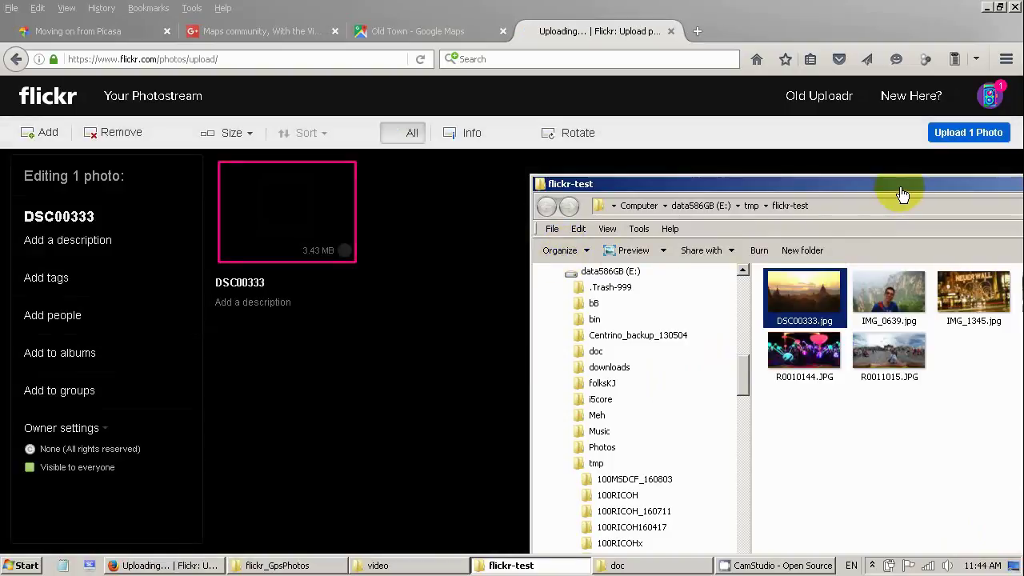
pyautogui.moveTo(902, 192); pyautogui.dragTo(663, 327)
pyautogui.moveTo(986, 328); pyautogui.dragTo(907, 359)
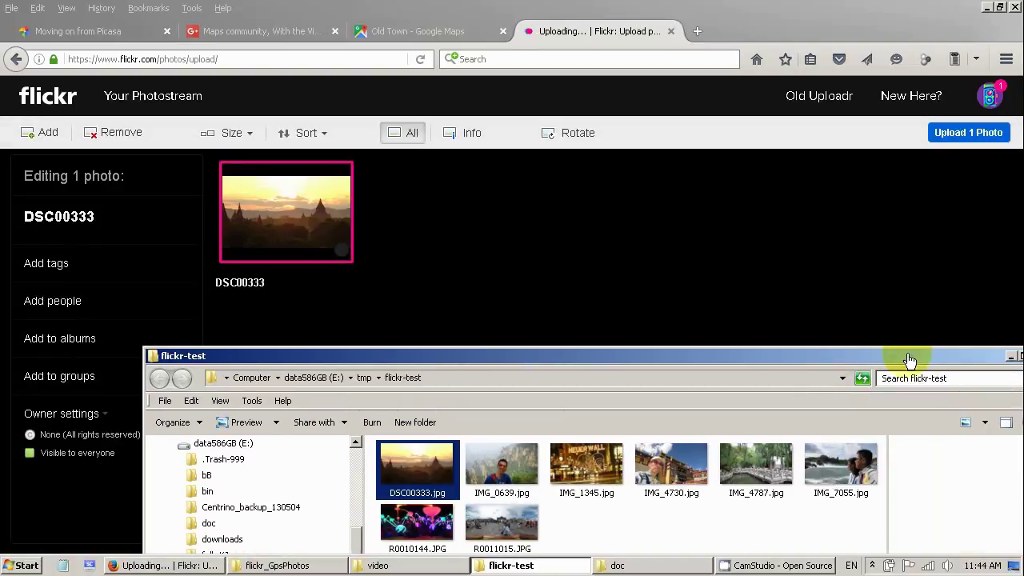
pyautogui.click(1006, 359)
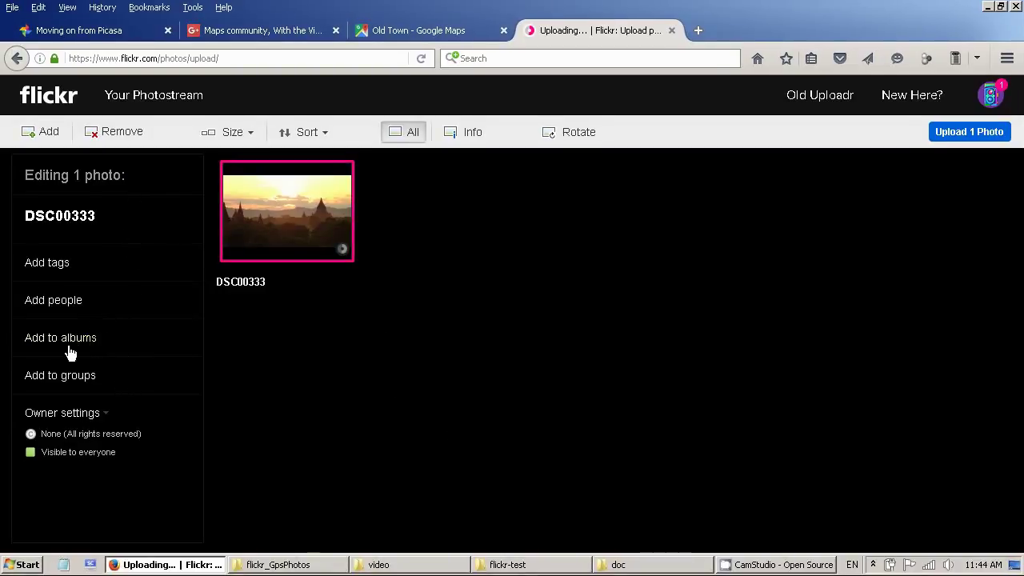
# - Create a new album titled Holiday and add the DSC00333 photo to it
pyautogui.click(97, 353)
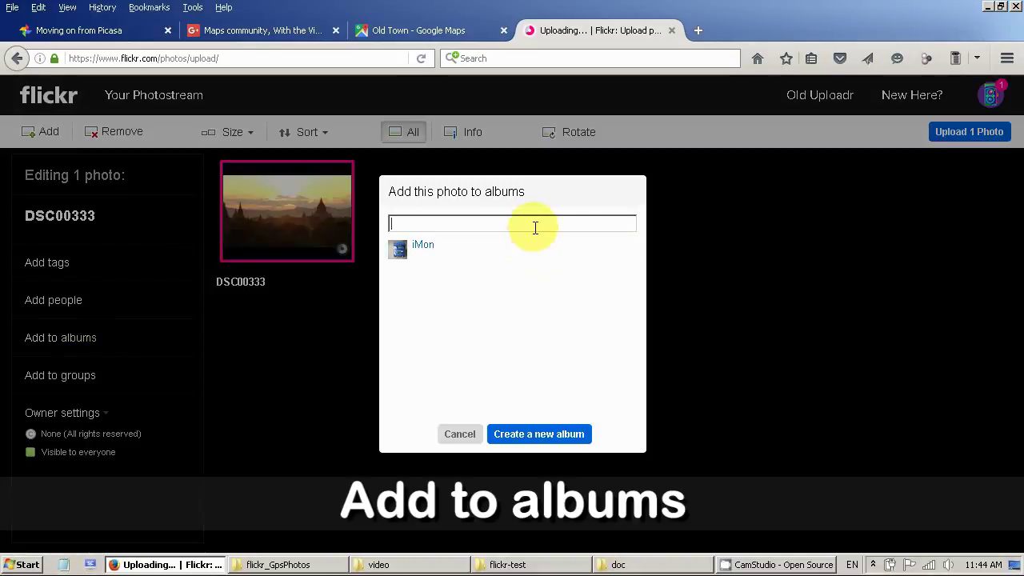
pyautogui.write('Holiday')
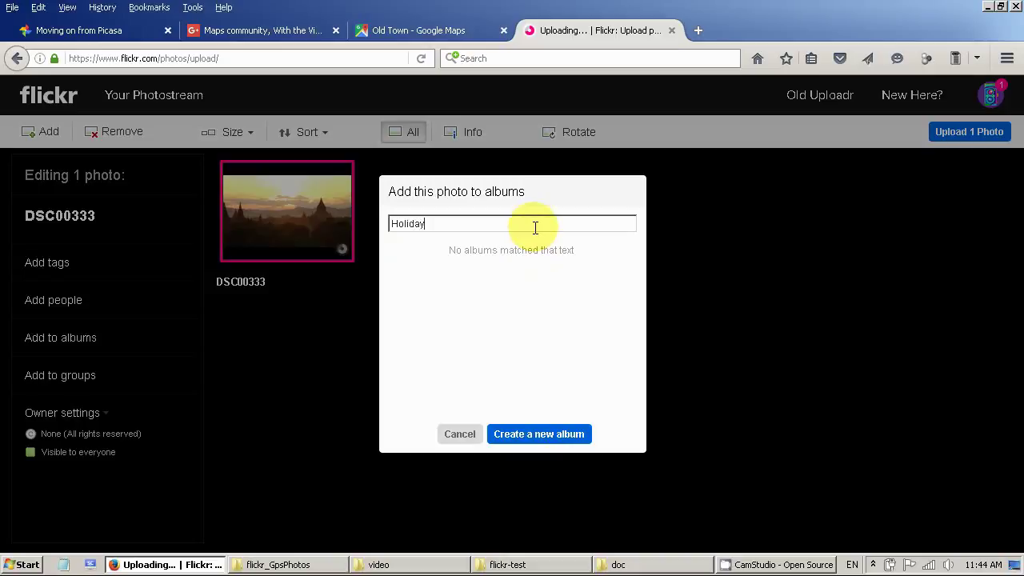
pyautogui.click(588, 438)
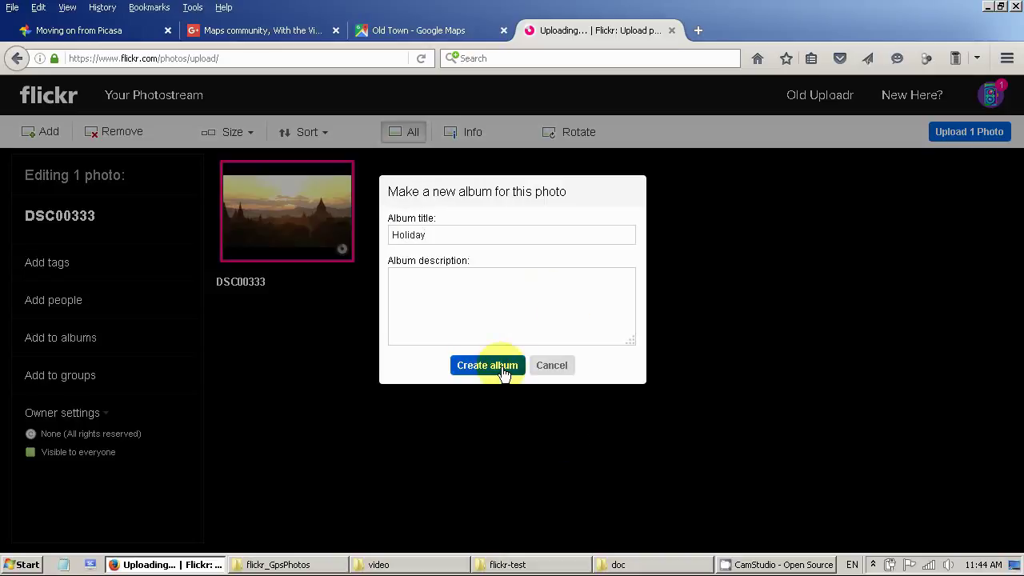
pyautogui.click(504, 369)
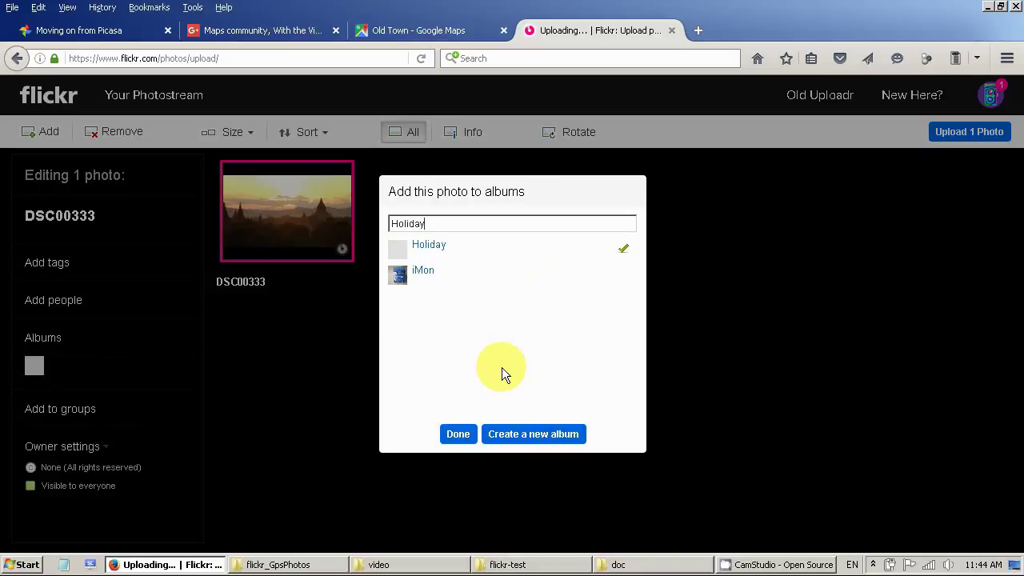
pyautogui.click(459, 436)
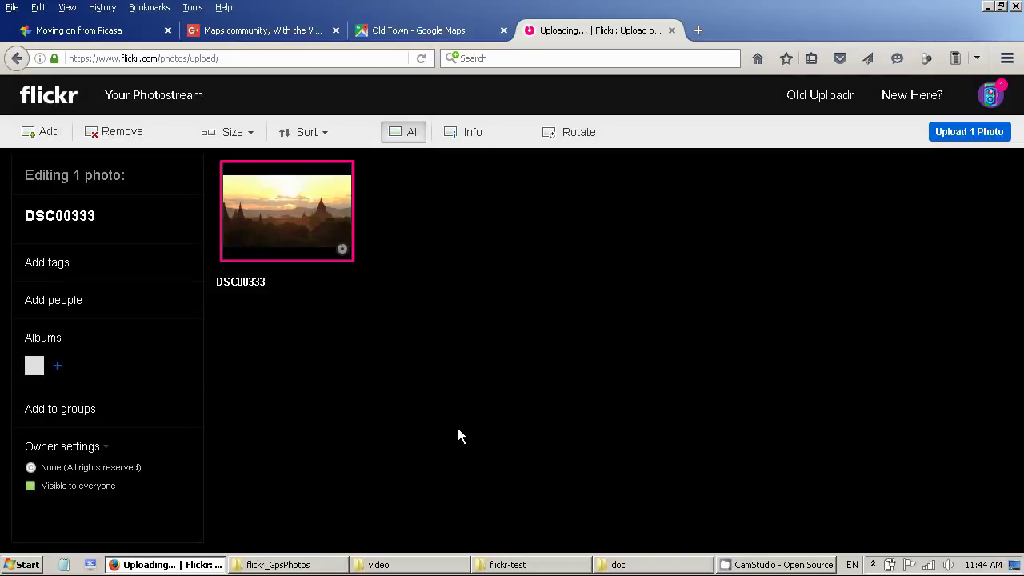
# - Upload the DSC00333 photo as public with its album assignment
pyautogui.click(958, 136)
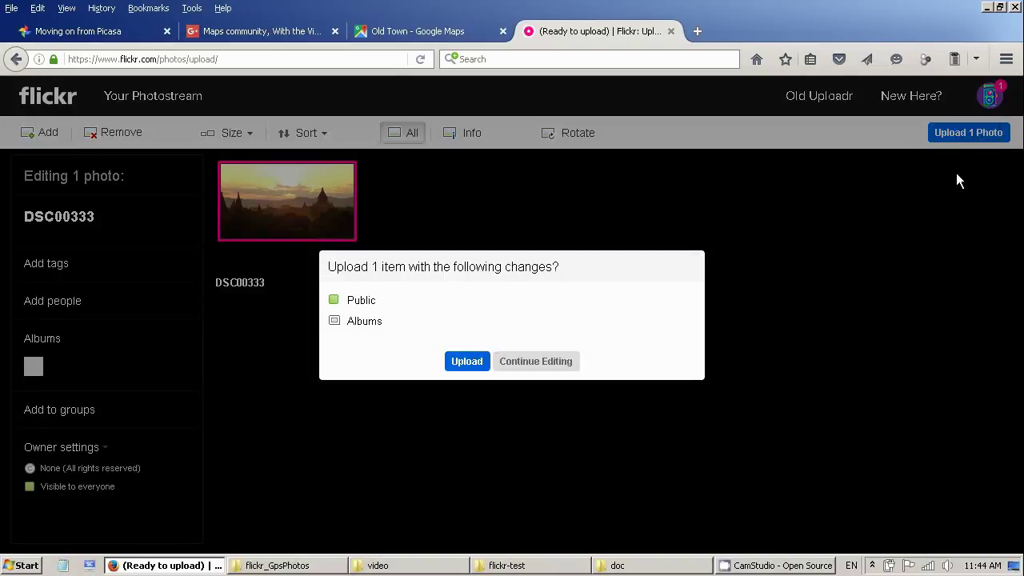
pyautogui.click(467, 364)
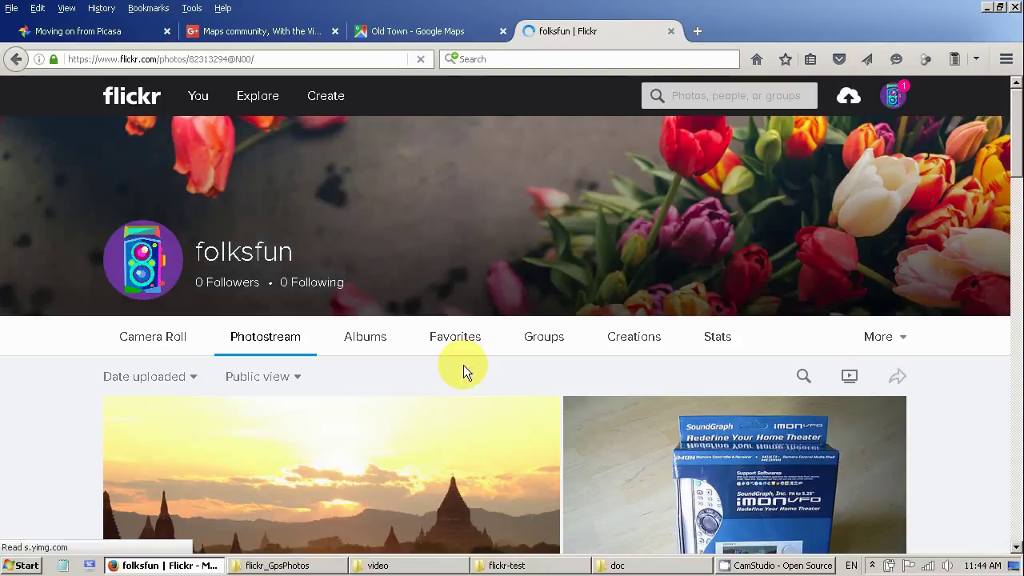
# - Look over the uploaded photo in the photostream and open the account's photo map
pyautogui.scroll(-2, 436, 360)
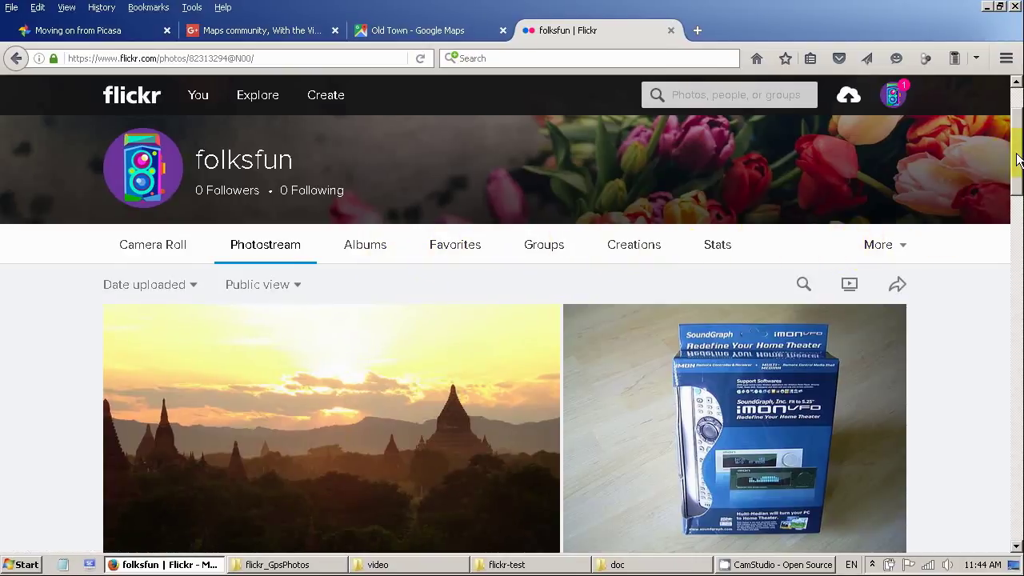
pyautogui.moveTo(1014, 164); pyautogui.dragTo(959, 169)
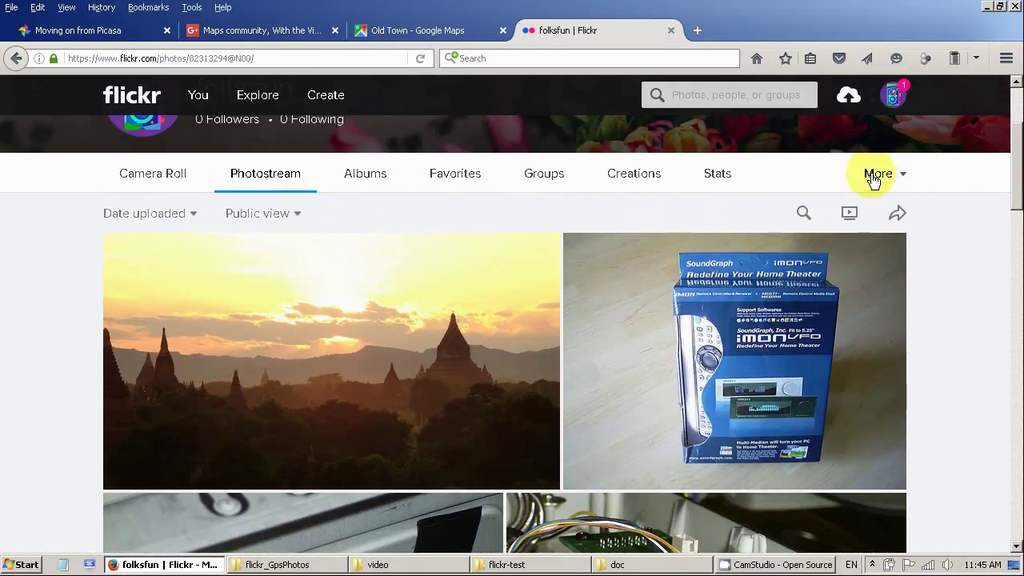
pyautogui.click(905, 177)
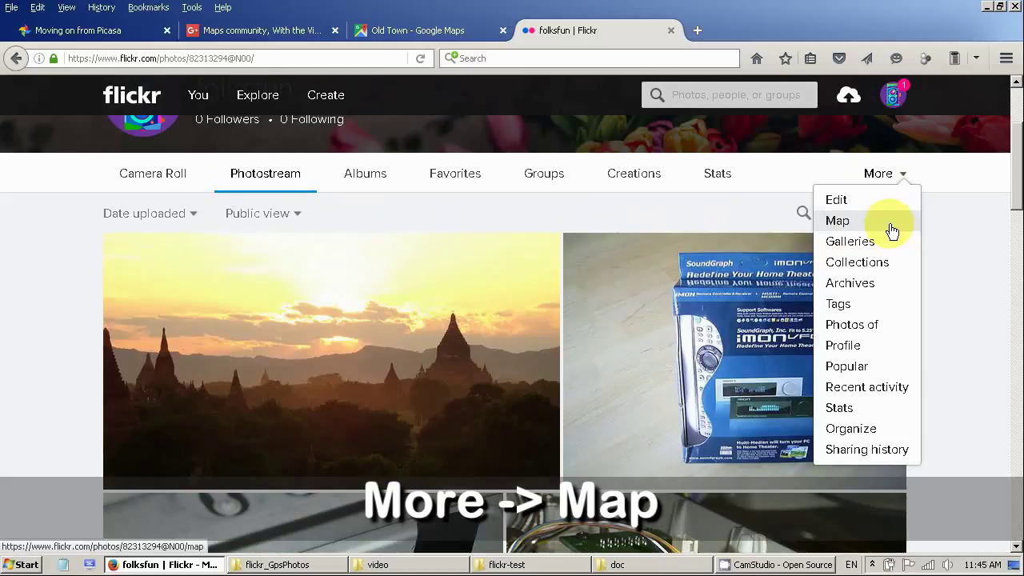
pyautogui.click(892, 231)
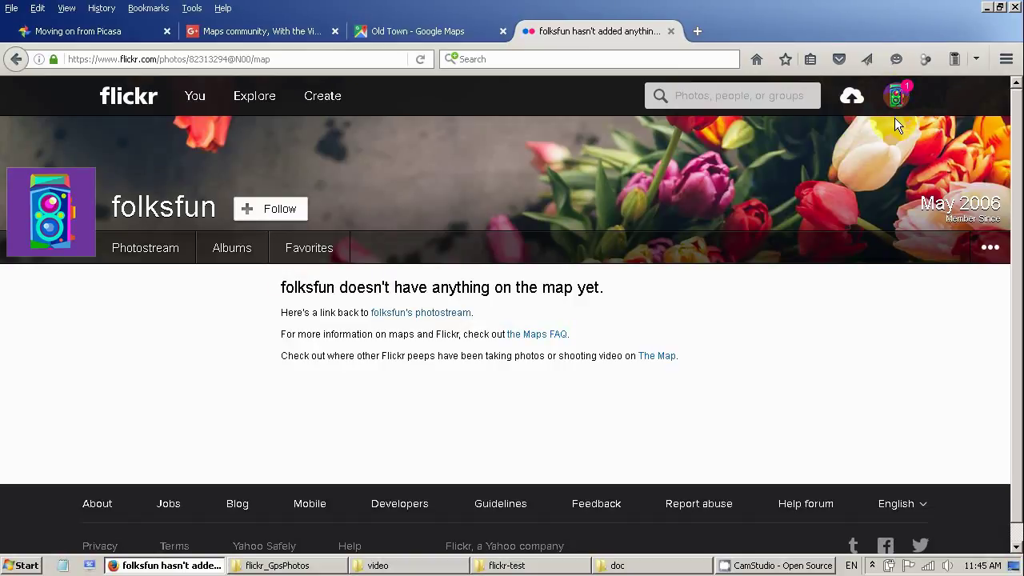
# - Open the Privacy & Permissions section of the Flickr account settings
pyautogui.click(897, 97)
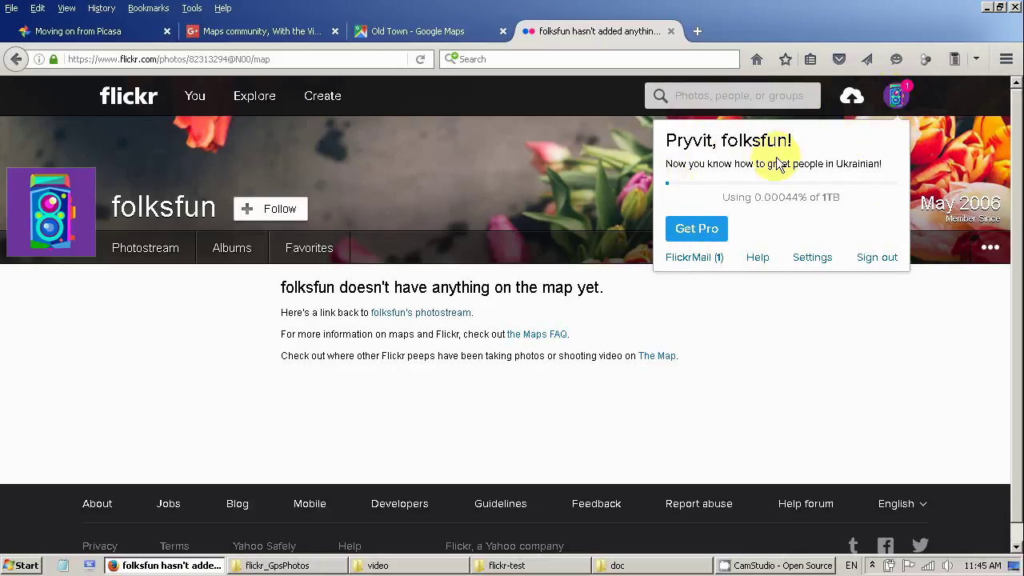
pyautogui.click(813, 258)
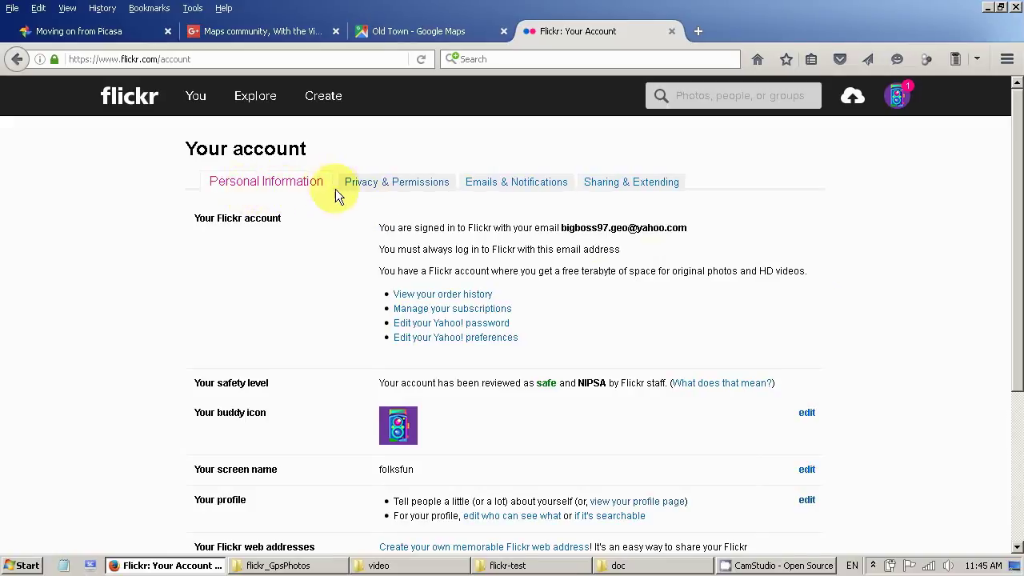
pyautogui.click(409, 192)
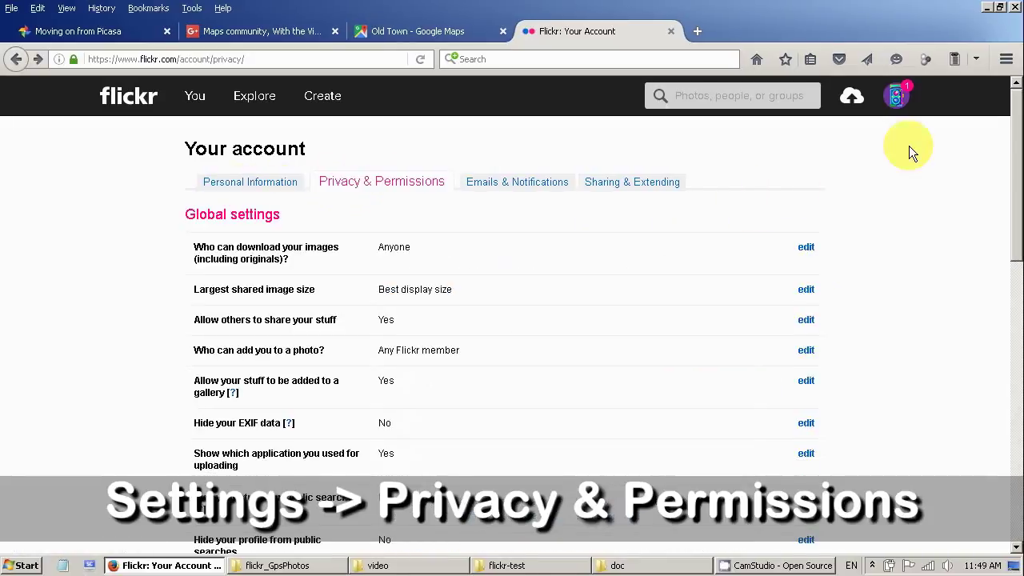
# - From the Import EXIF location data setting, set the default geo privacy to Anyone (Recommended) and save it
pyautogui.moveTo(1017, 132); pyautogui.dragTo(1009, 448)
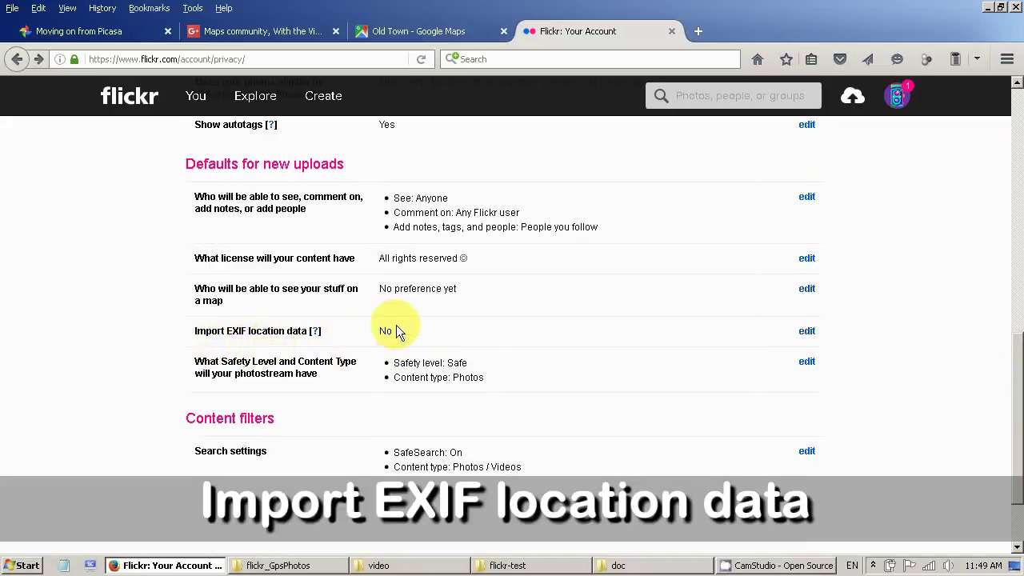
pyautogui.click(806, 331)
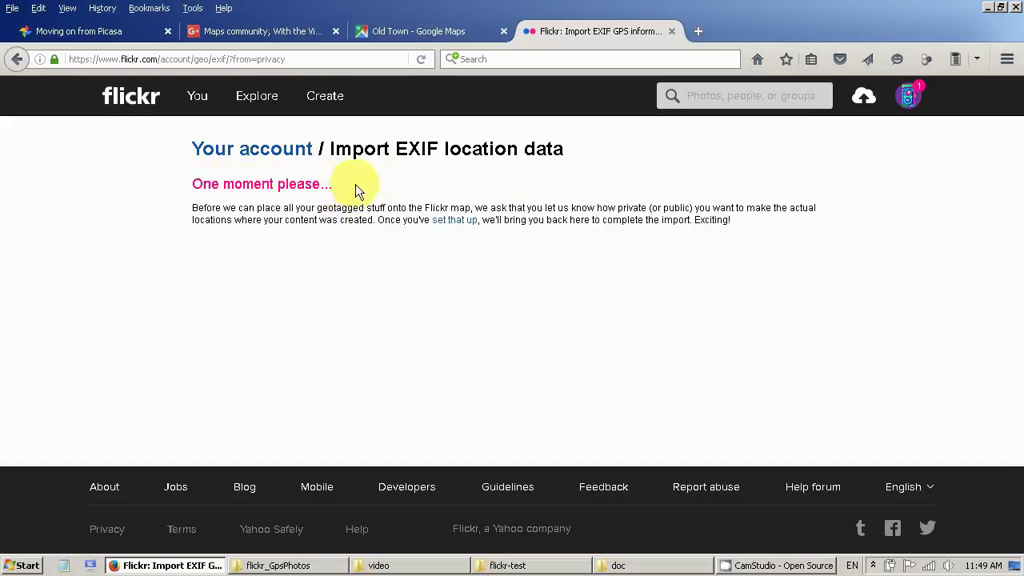
pyautogui.click(464, 223)
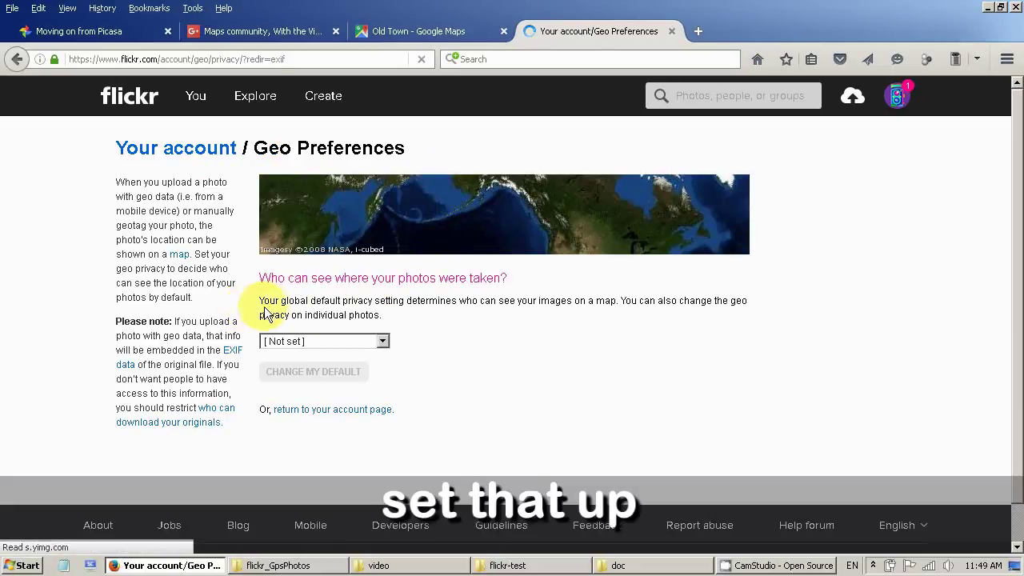
pyautogui.click(384, 343)
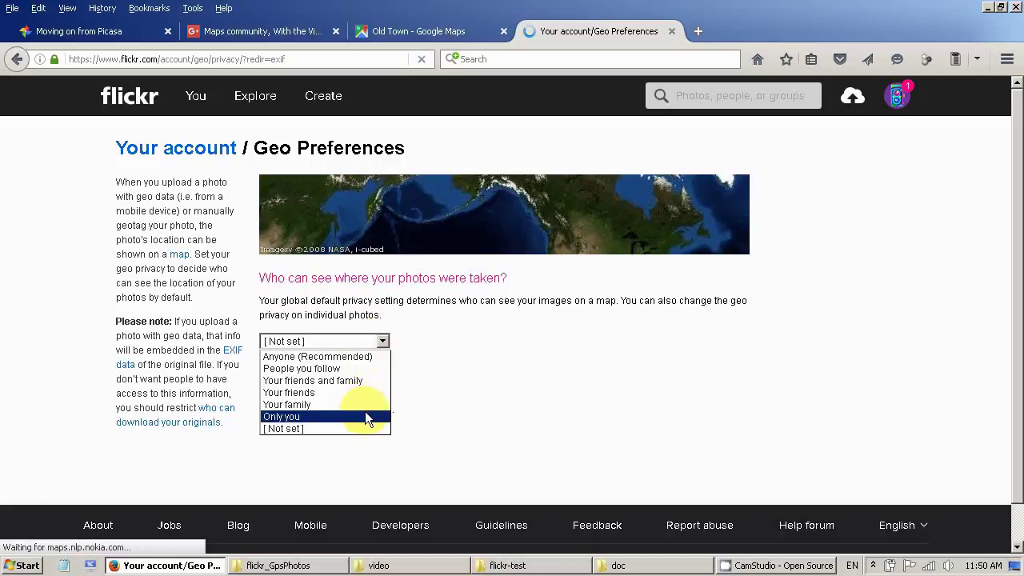
pyautogui.click(376, 358)
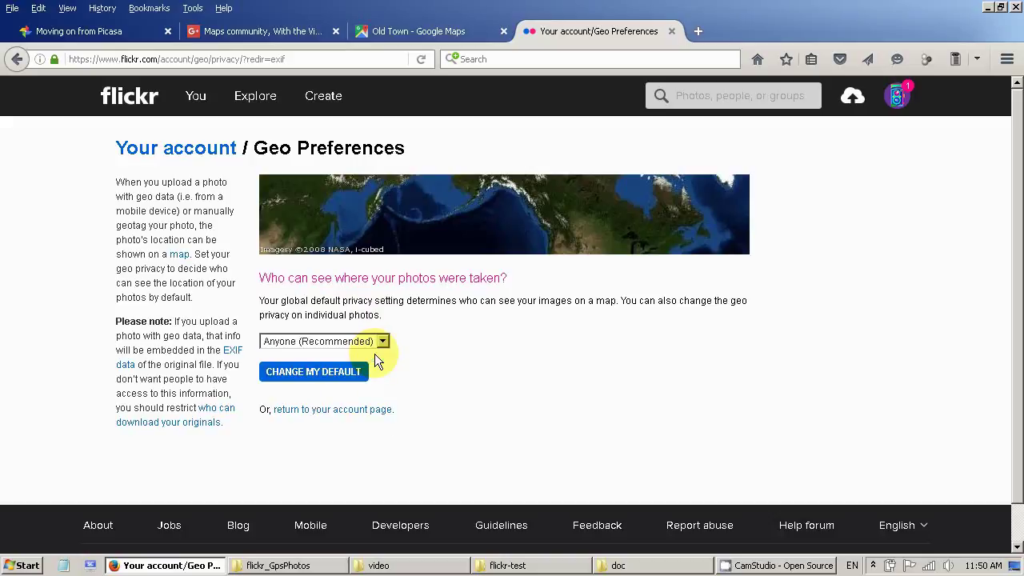
pyautogui.click(323, 376)
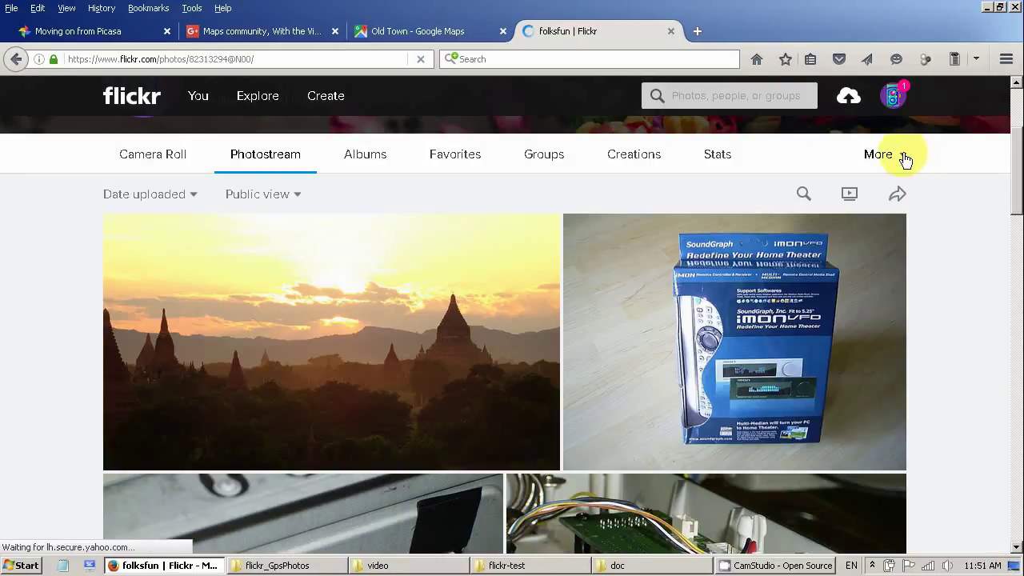
# - Check the account's photo map and open the photo uploader
pyautogui.click(903, 157)
pyautogui.click(840, 203)
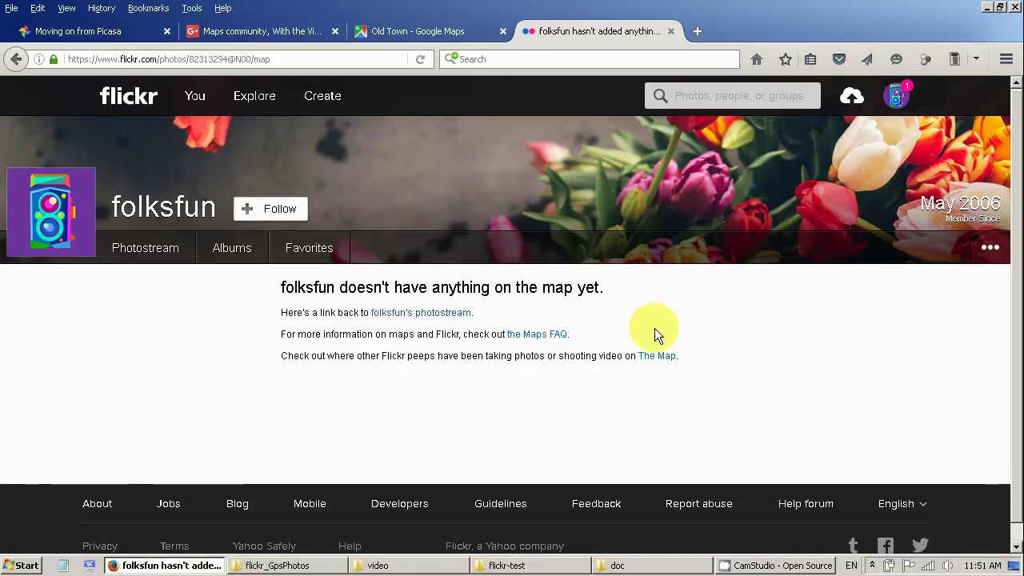
pyautogui.click(853, 98)
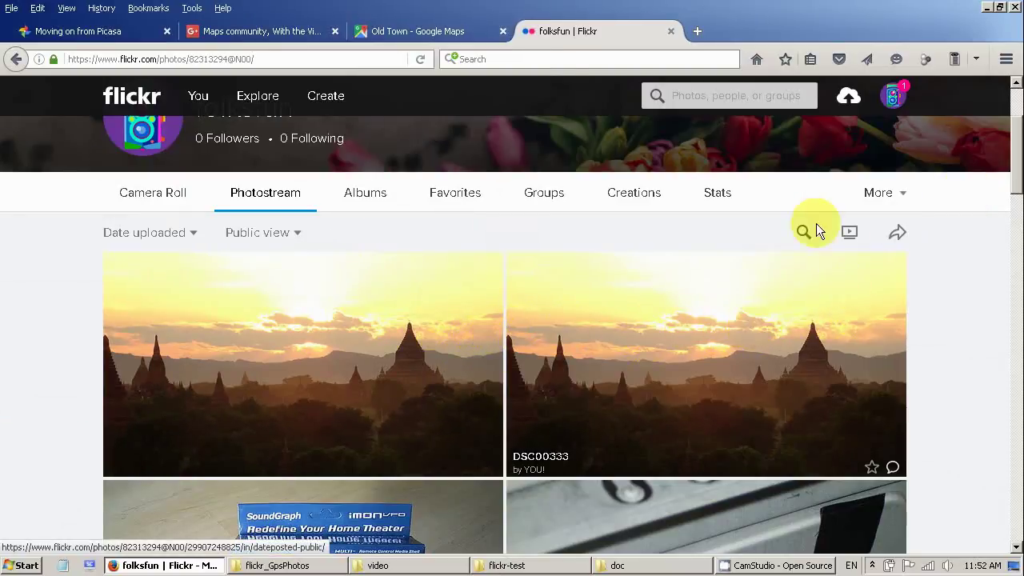
# - Open the account's photo map again and examine the geotagged photo's location at country scale
pyautogui.click(905, 193)
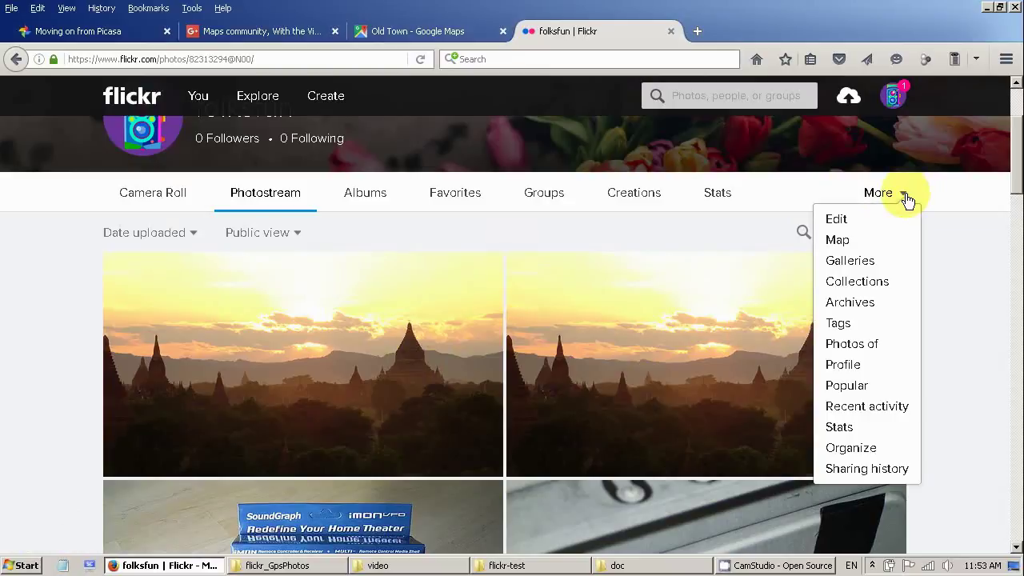
pyautogui.click(854, 242)
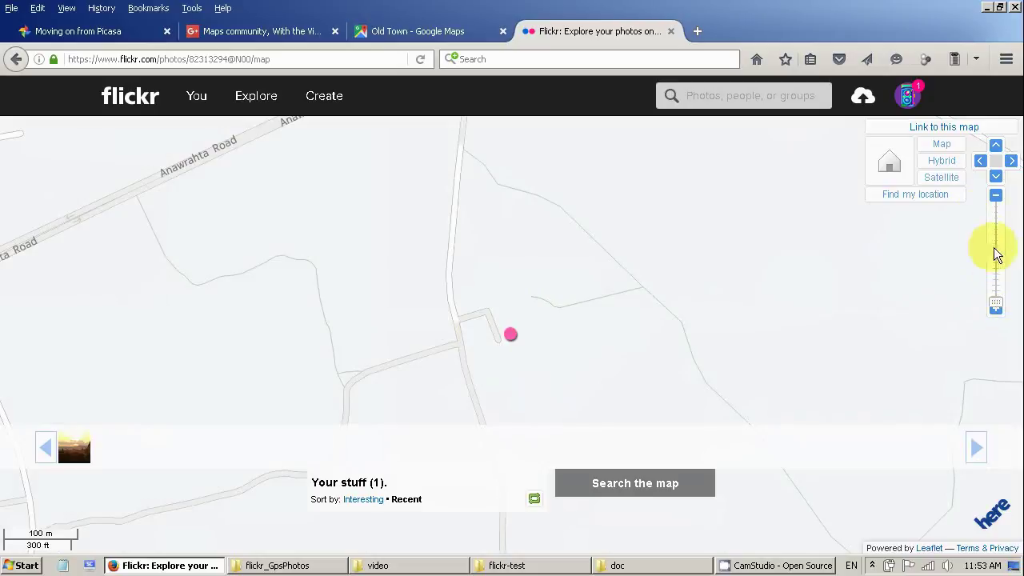
pyautogui.scroll(-2, 570, 281)
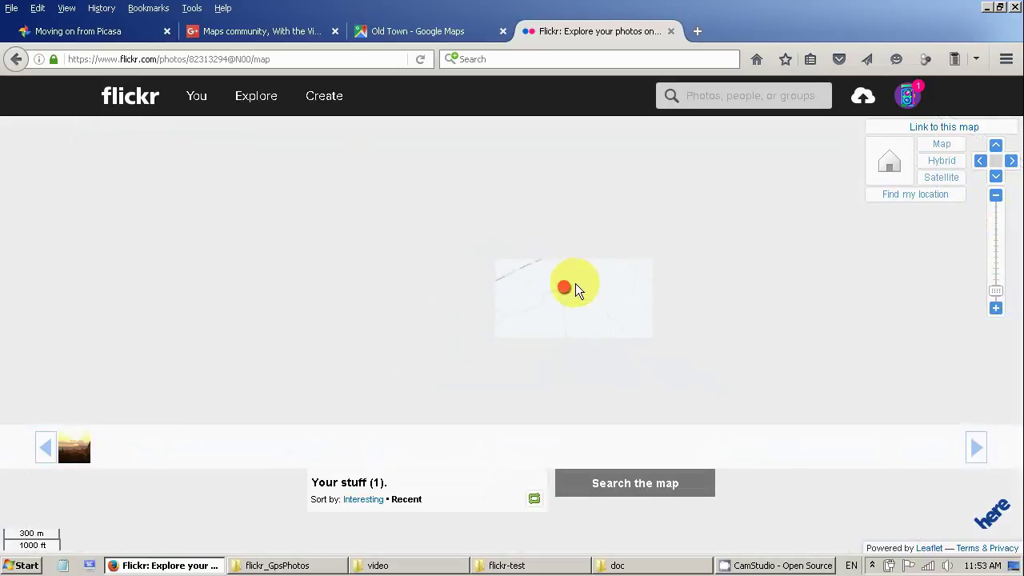
pyautogui.scroll(-3, 575, 285)
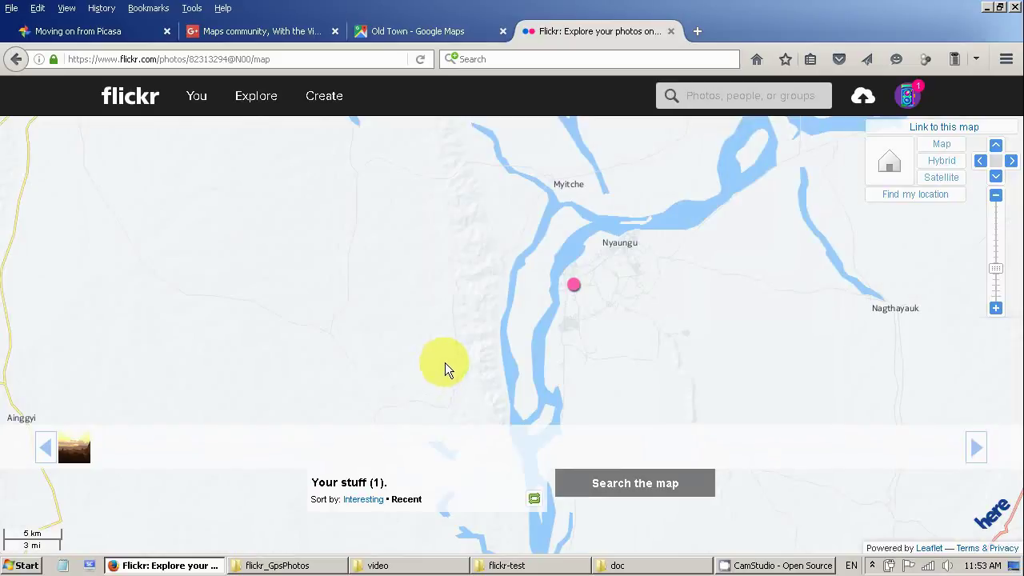
pyautogui.scroll(-1, 445, 362)
pyautogui.scroll(-2, 543, 330)
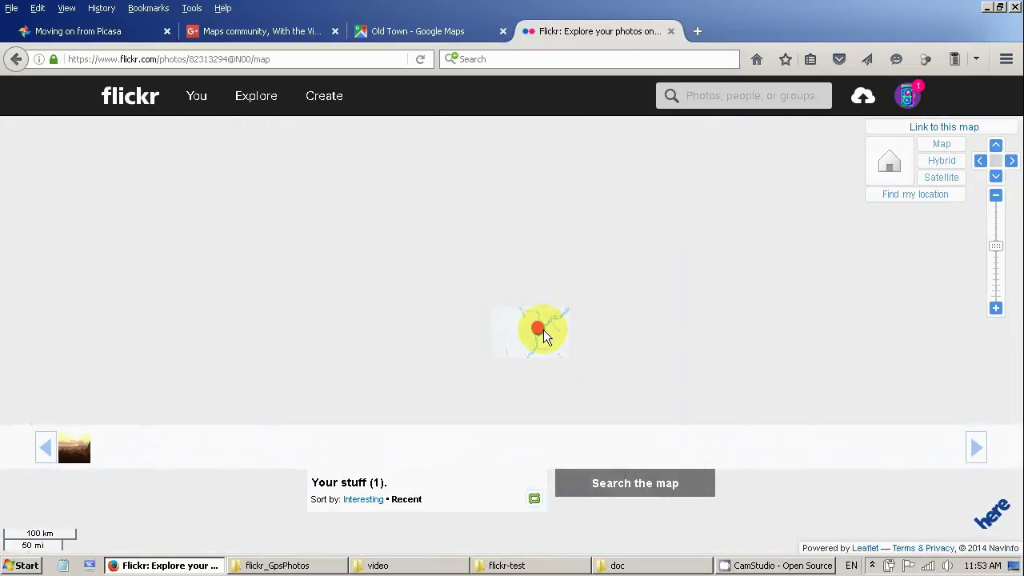
pyautogui.scroll(-1, 543, 330)
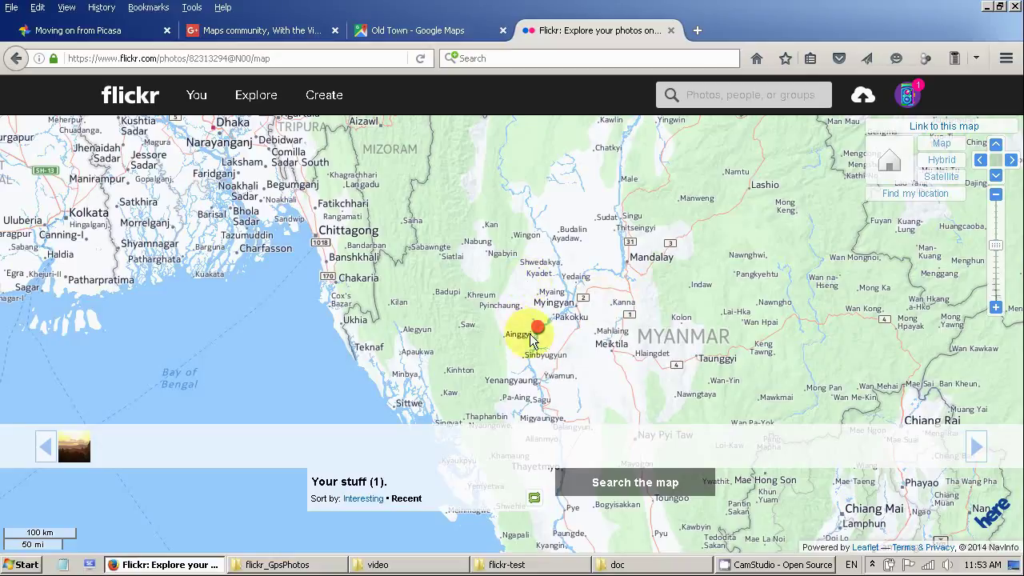
pyautogui.click(79, 450)
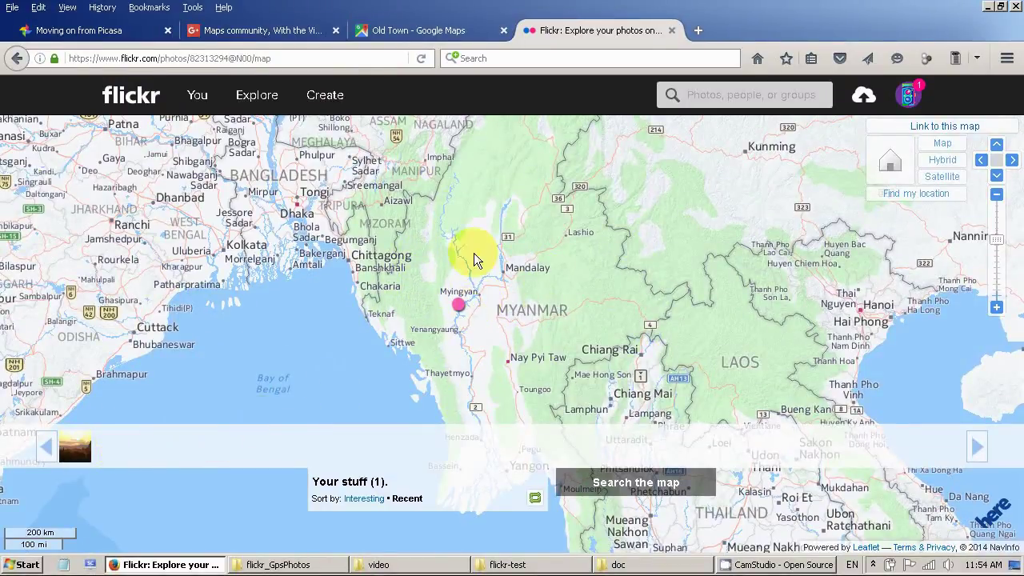
# - Open the Holiday album and copy its share link
pyautogui.moveTo(206, 112)
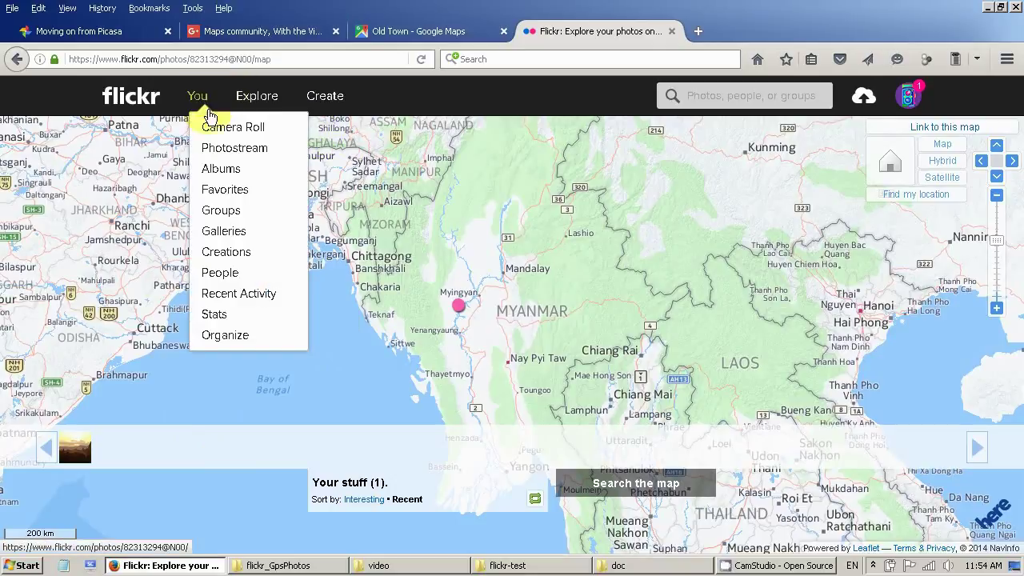
pyautogui.click(220, 171)
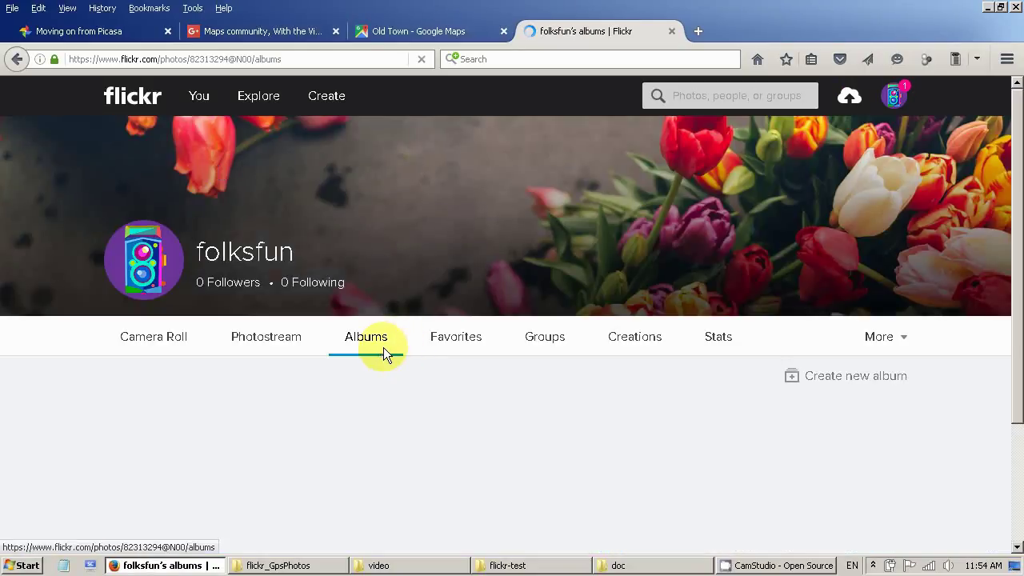
pyautogui.scroll(-3, 386, 344)
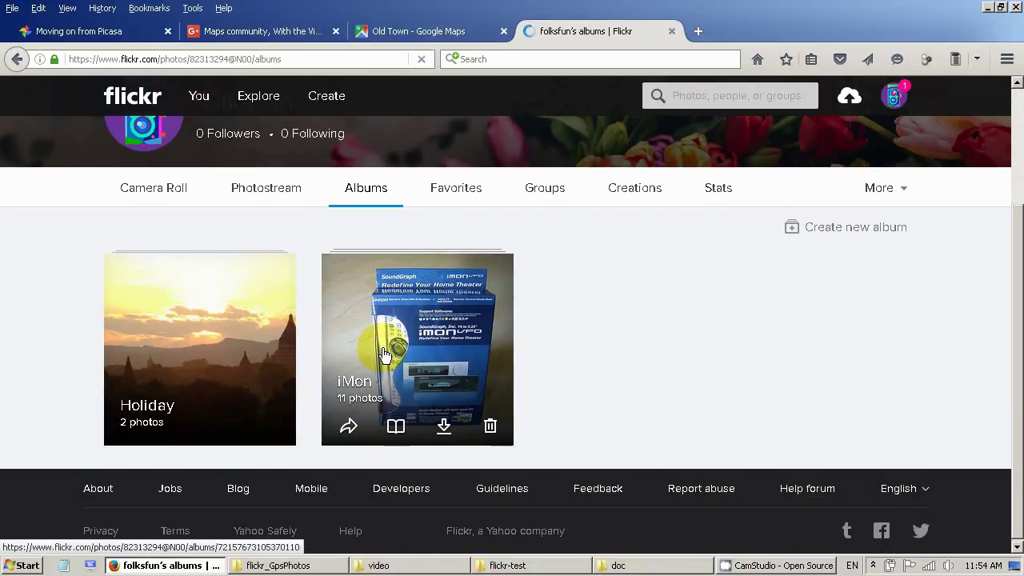
pyautogui.click(188, 365)
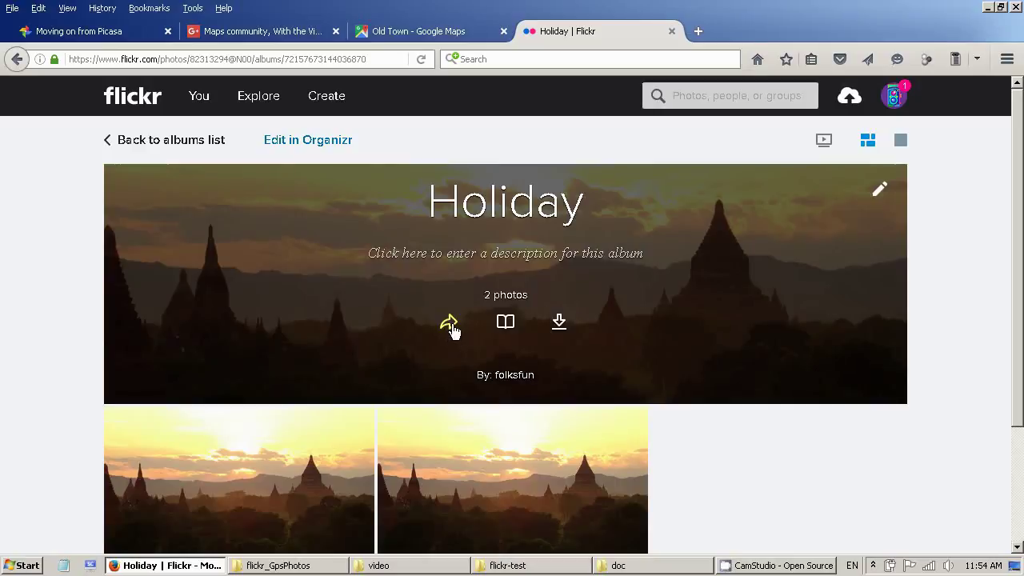
pyautogui.click(450, 324)
pyautogui.hotkey('ctrl', 'c')
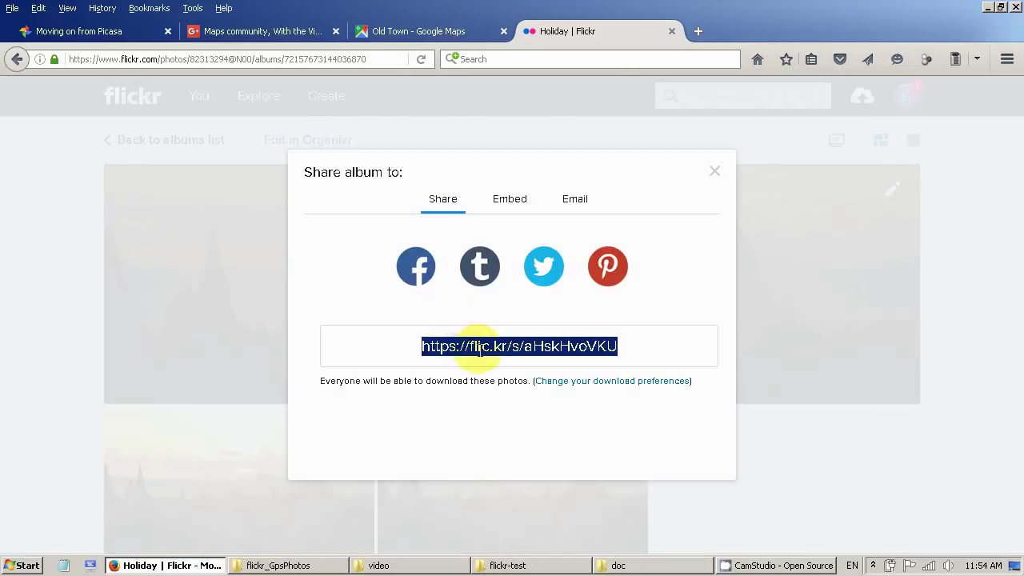
pyautogui.click(715, 173)
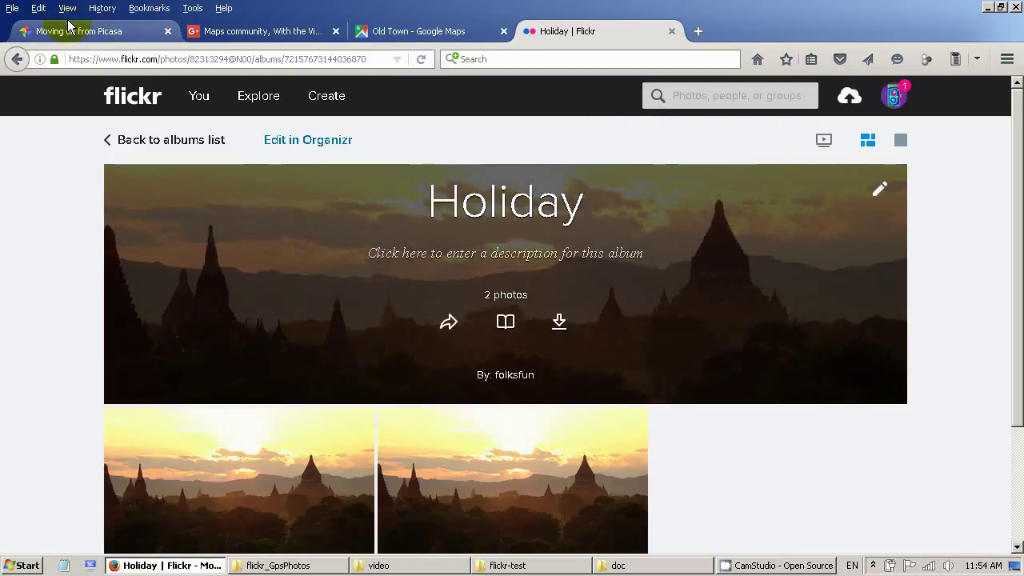
# - Load the copied Holiday album link in a new private browsing window
pyautogui.click(14, 10)
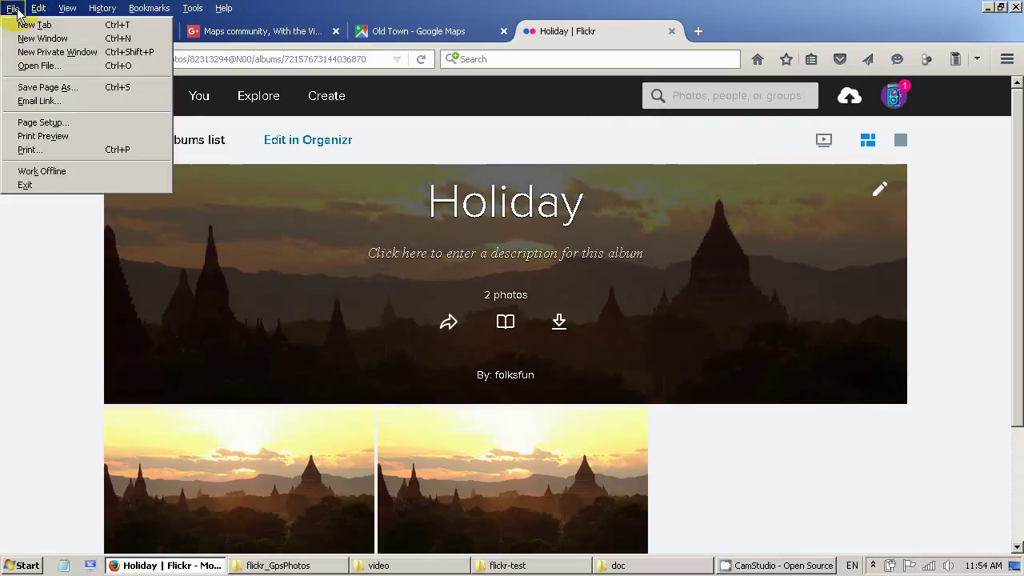
pyautogui.click(48, 52)
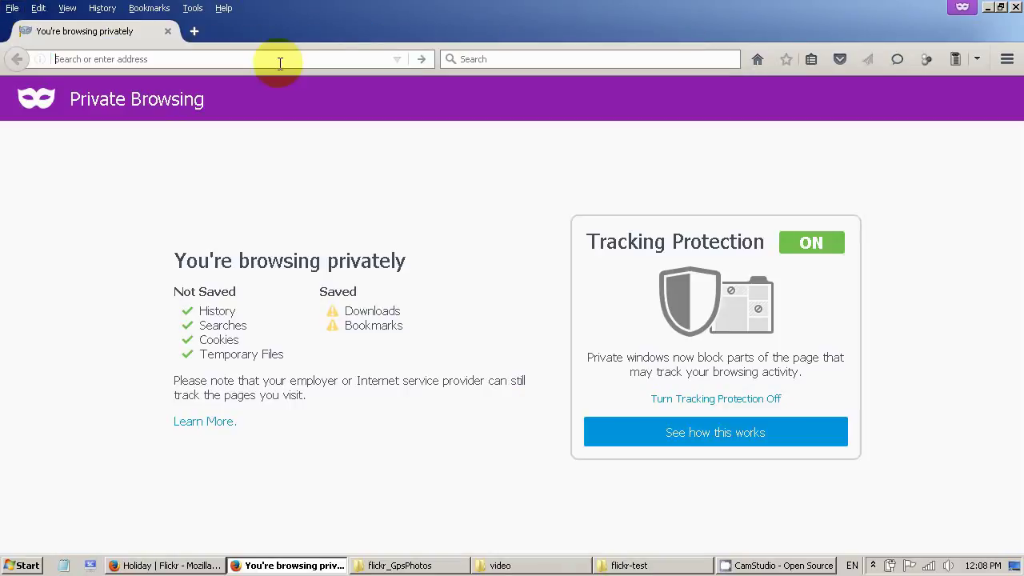
pyautogui.hotkey('ctrl', 'v')
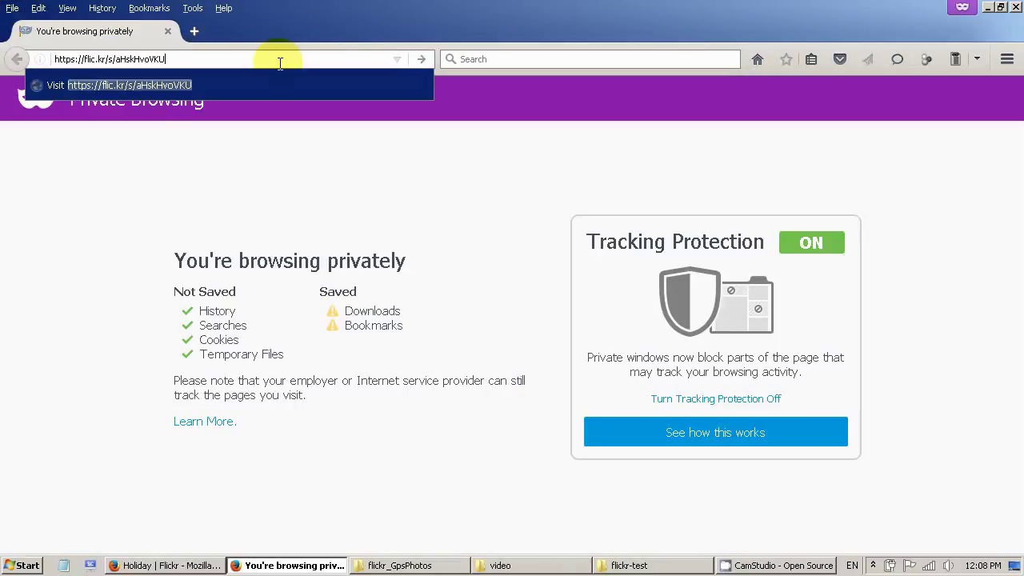
pyautogui.press('Return')
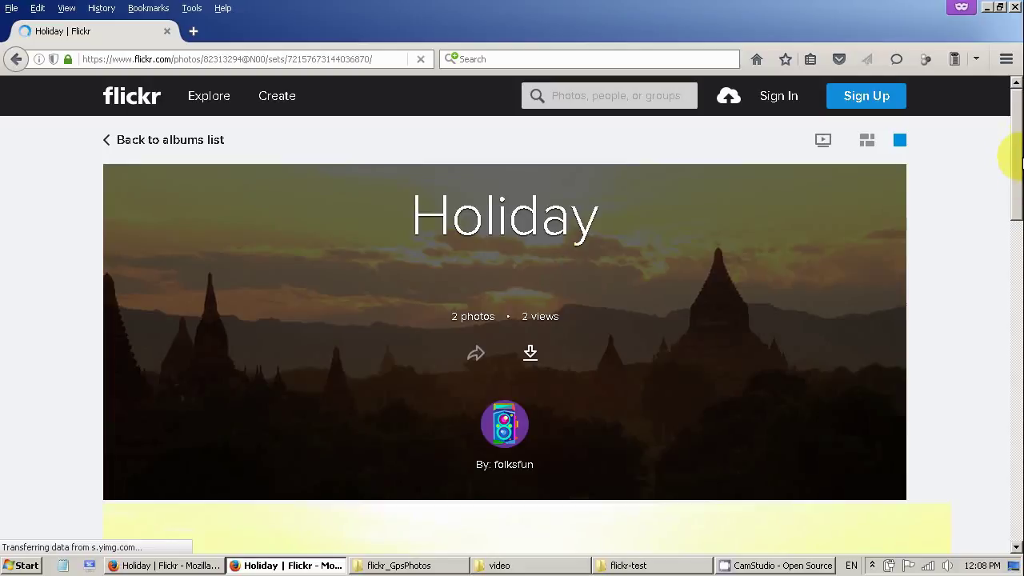
# - Open the first photo of the shared Holiday album in a new tab and examine its details
pyautogui.scroll(-3, 1019, 160)
pyautogui.moveTo(1019, 164); pyautogui.dragTo(998, 221)
pyautogui.click(955, 384)
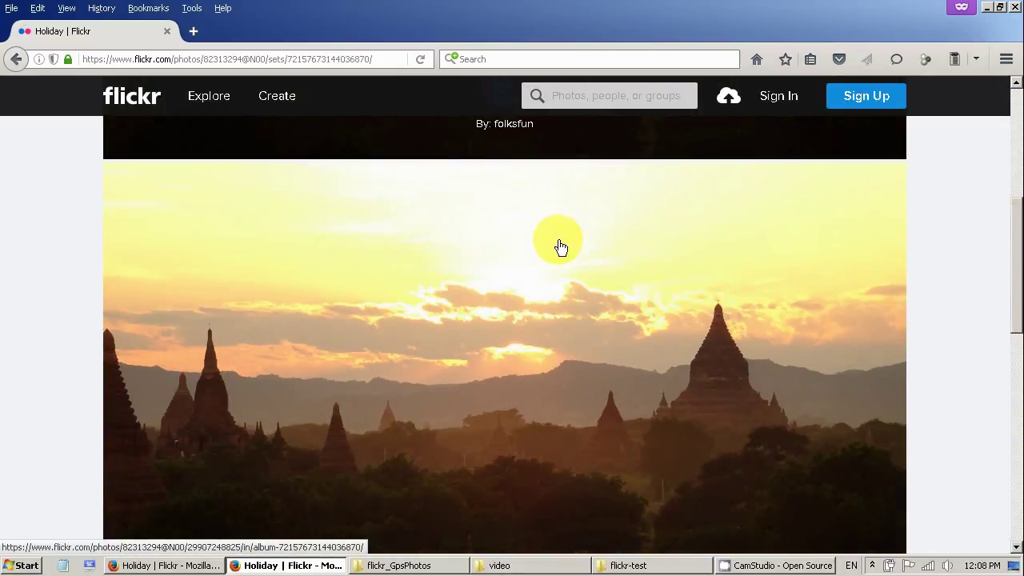
pyautogui.rightClick(560, 246)
pyautogui.click(576, 254)
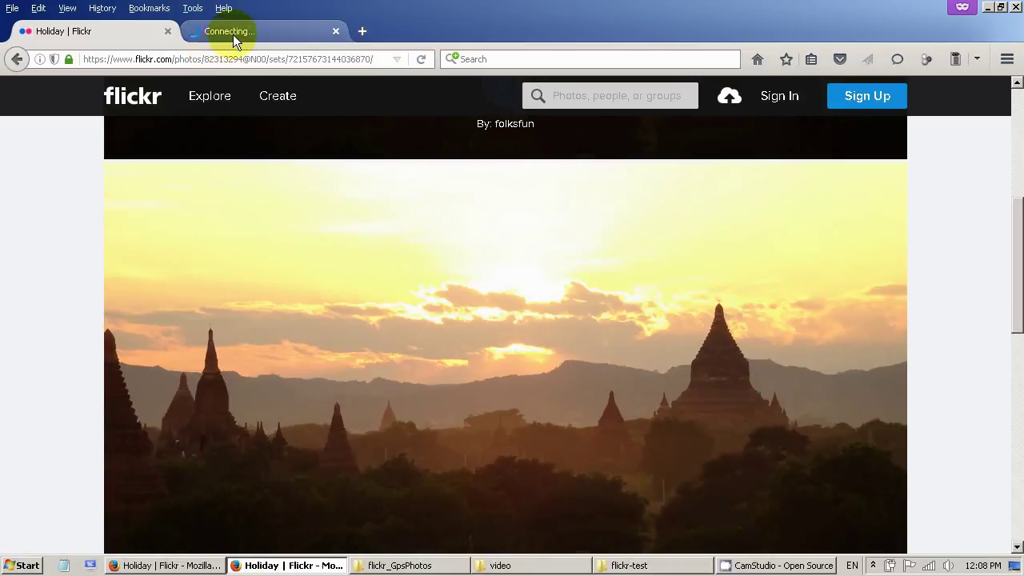
pyautogui.click(232, 35)
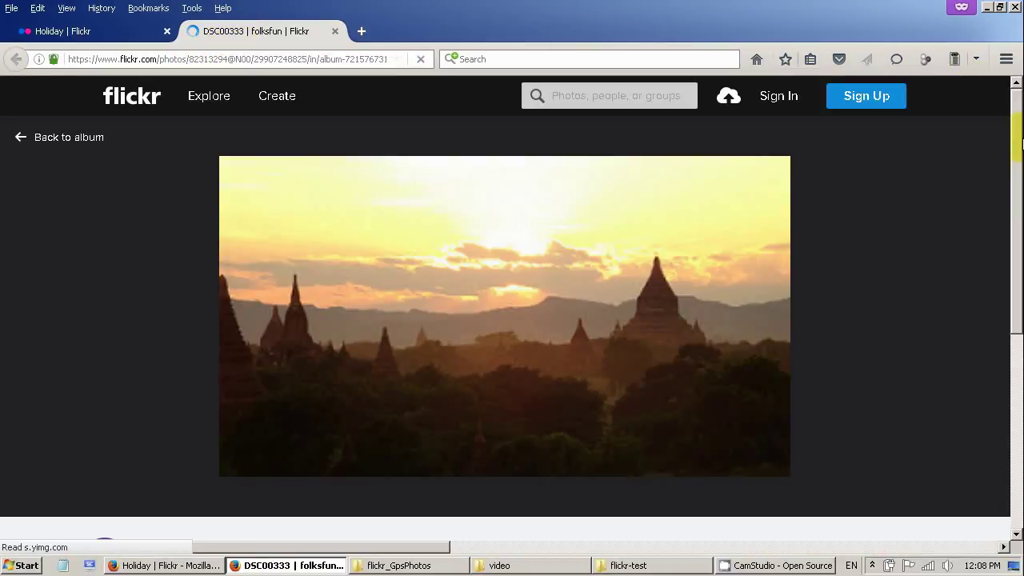
pyautogui.moveTo(1017, 130); pyautogui.dragTo(1016, 232)
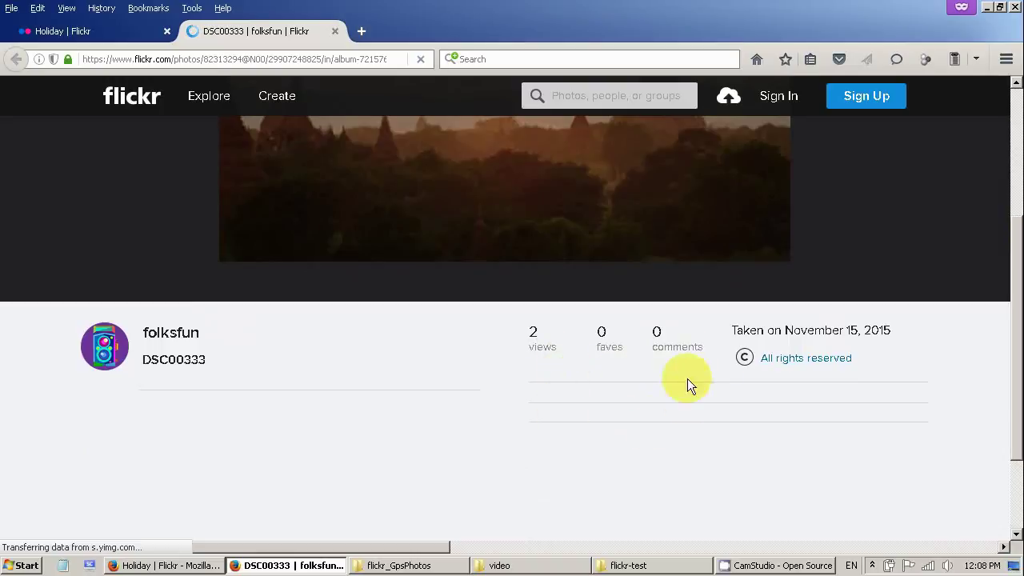
# - Return to the shared album, open its second photo in a new tab and examine that photo's details
pyautogui.click(92, 33)
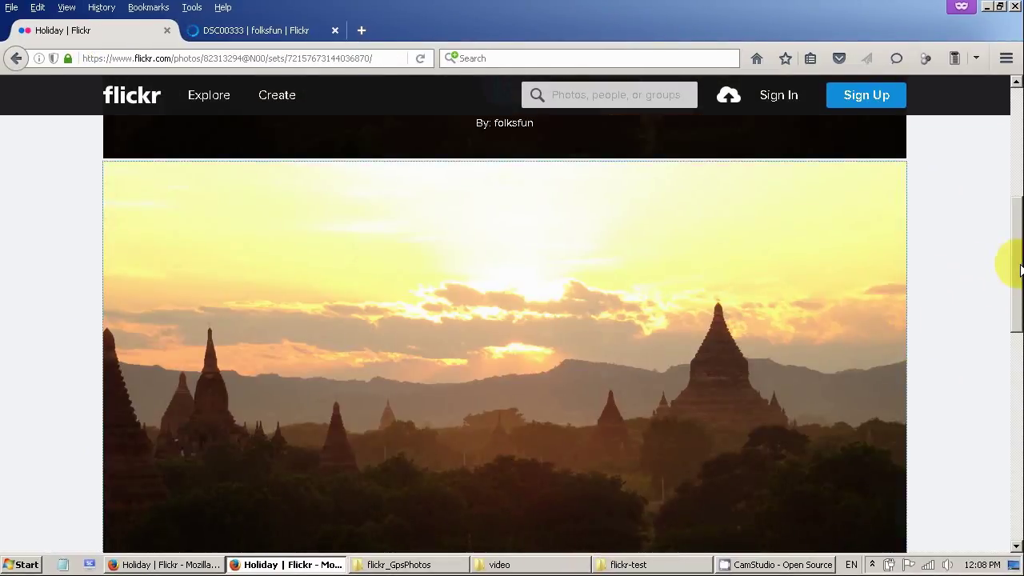
pyautogui.moveTo(1020, 270); pyautogui.dragTo(1009, 411)
pyautogui.rightClick(705, 394)
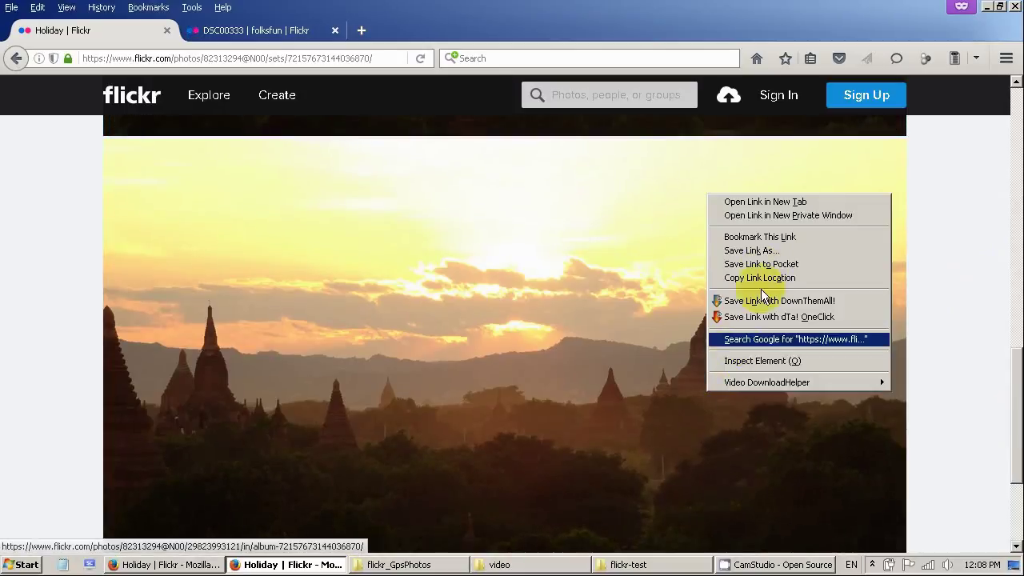
pyautogui.click(762, 202)
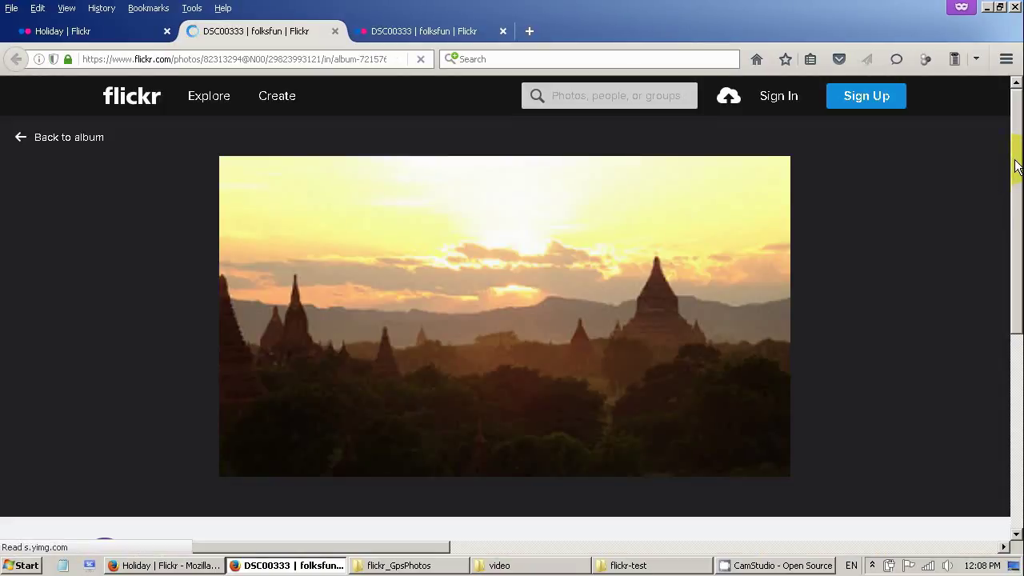
pyautogui.moveTo(1018, 165); pyautogui.dragTo(879, 240)
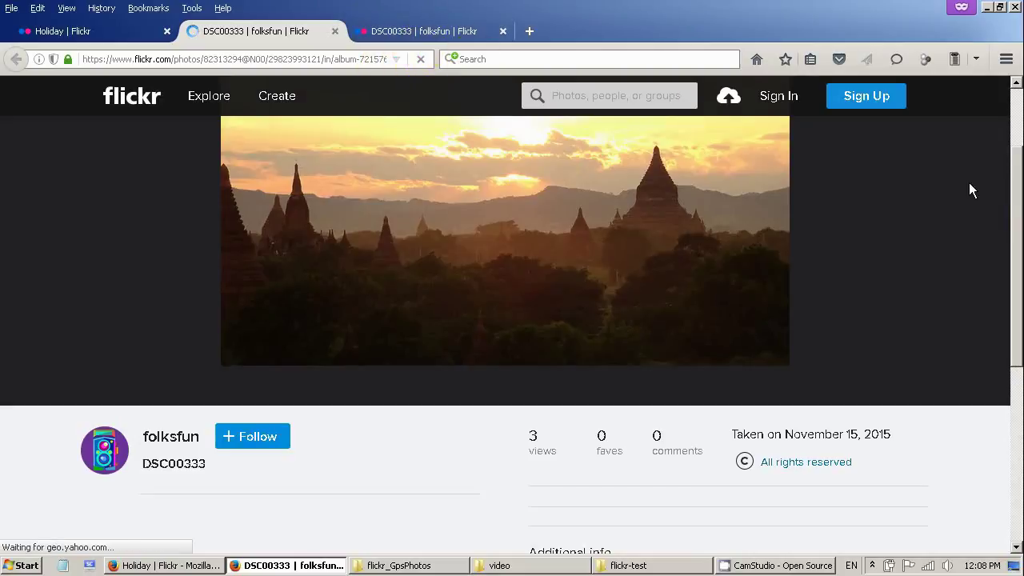
pyautogui.moveTo(1018, 179); pyautogui.dragTo(1016, 254)
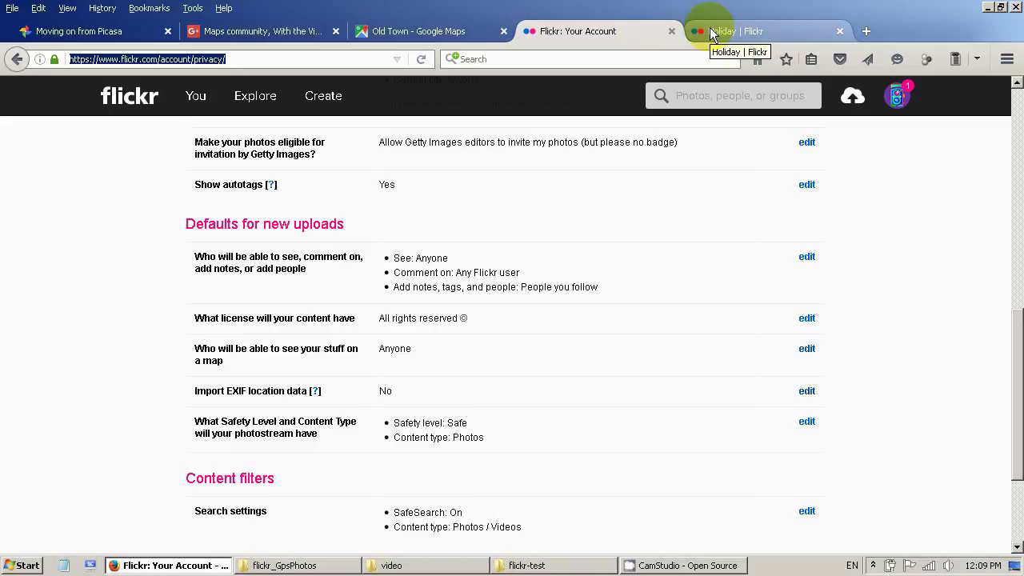
# - Review the account's Privacy & Permissions settings, from the global settings to the defaults for new uploads
pyautogui.click(712, 34)
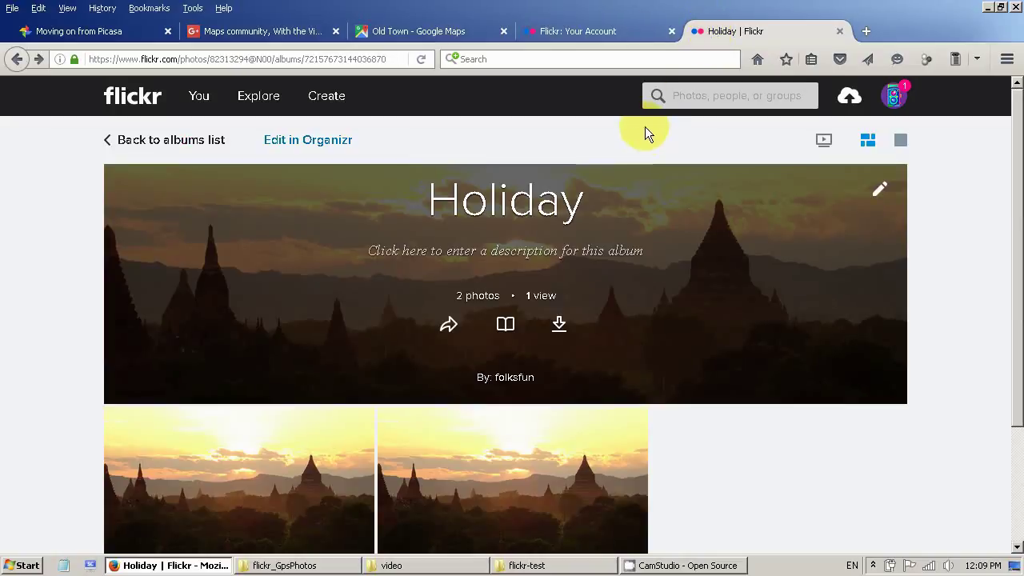
pyautogui.click(641, 36)
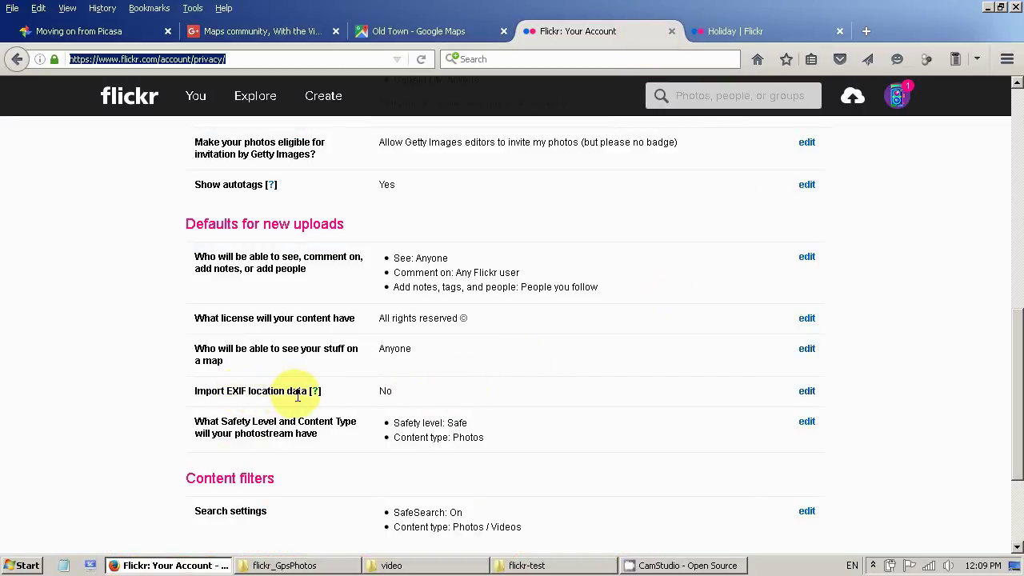
pyautogui.scroll(10, 328, 389)
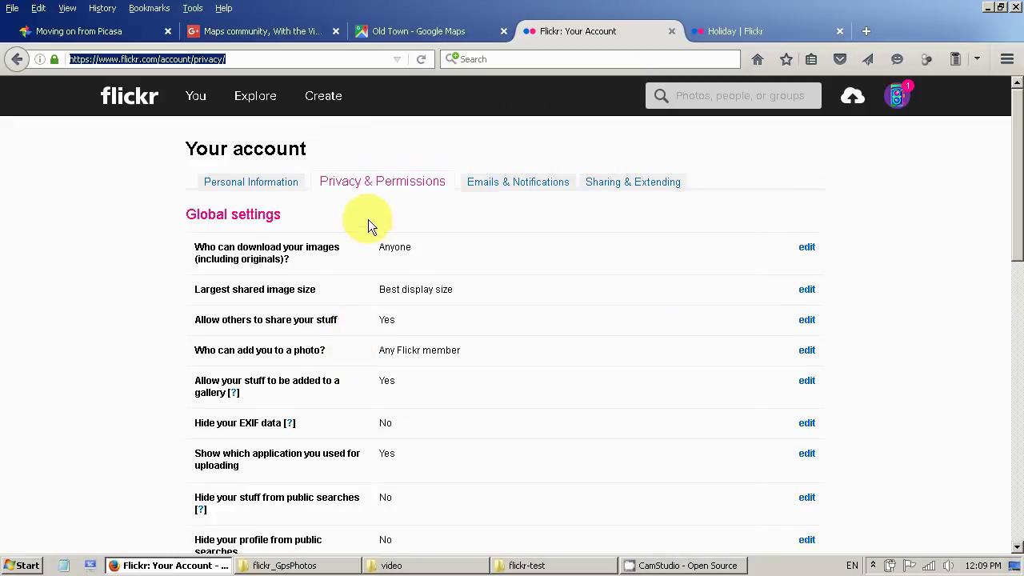
pyautogui.scroll(-10, 430, 253)
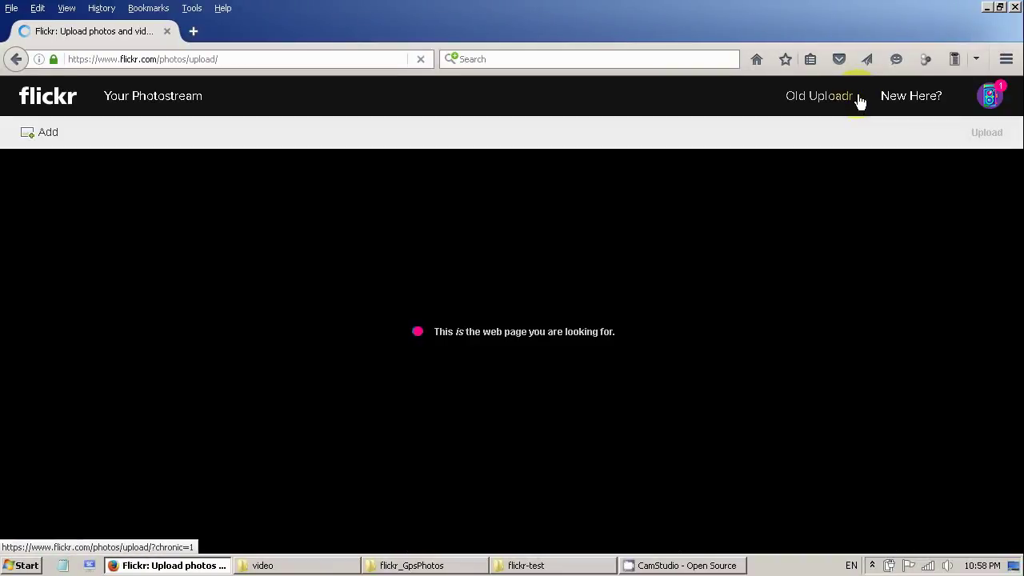
# - Add R0010144.JPG and R0011015.JPG from the flickr-test folder to the Flickr upload page and put the folder window away
pyautogui.click(526, 565)
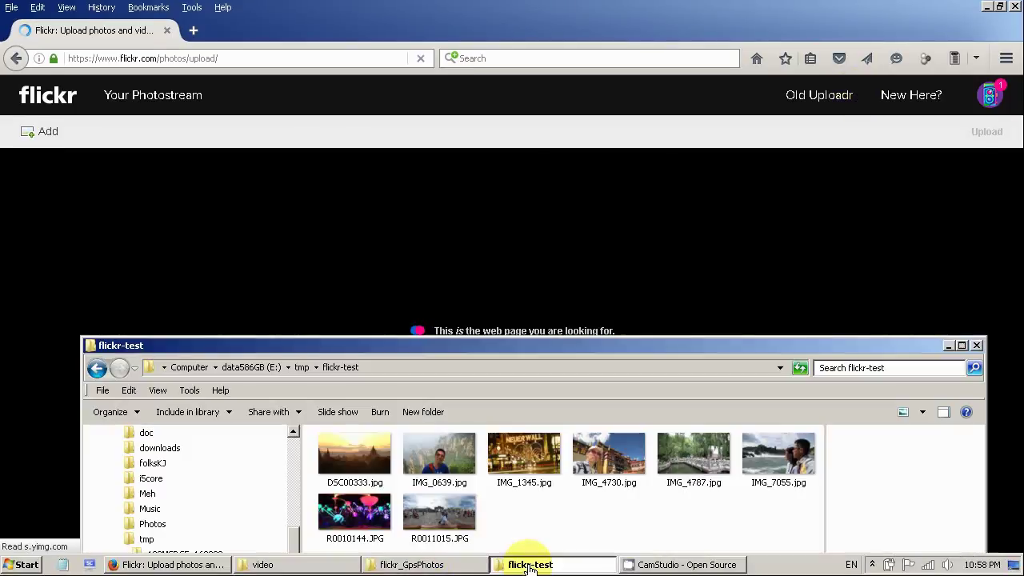
pyautogui.click(355, 516)
pyautogui.keyDown('ctrl'); pyautogui.click(455, 523); pyautogui.keyUp('ctrl')
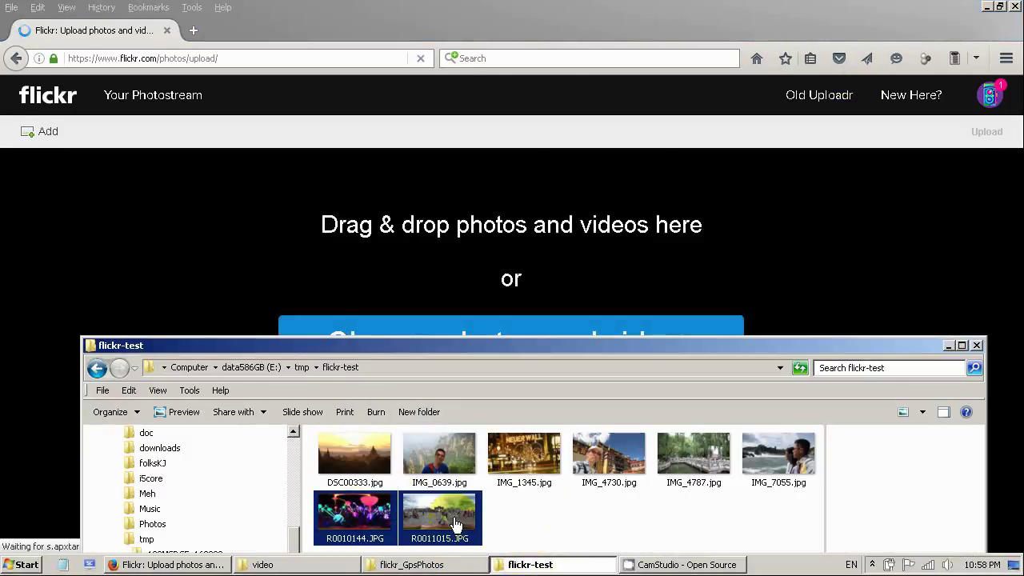
pyautogui.moveTo(443, 516); pyautogui.dragTo(505, 310)
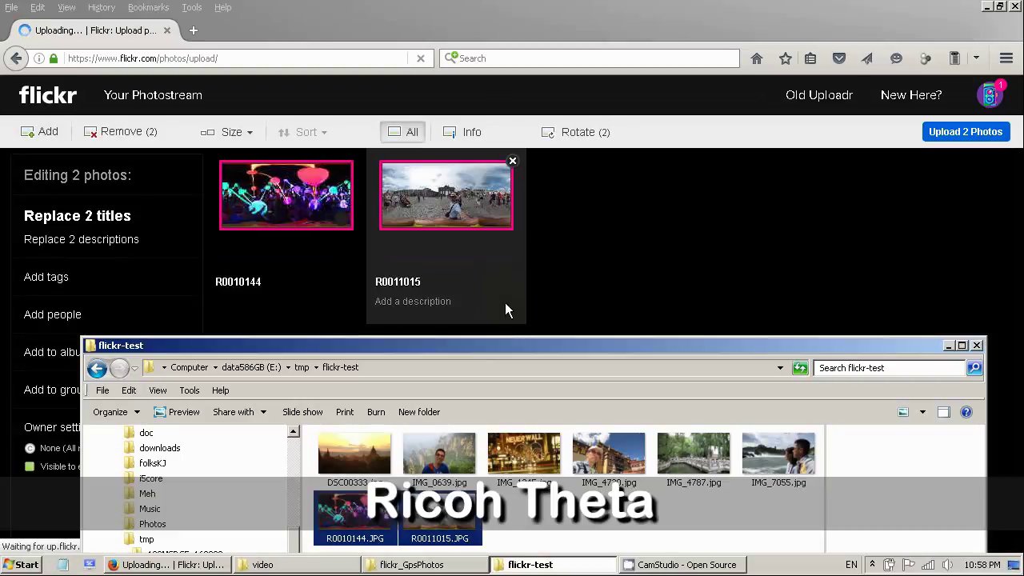
pyautogui.click(946, 346)
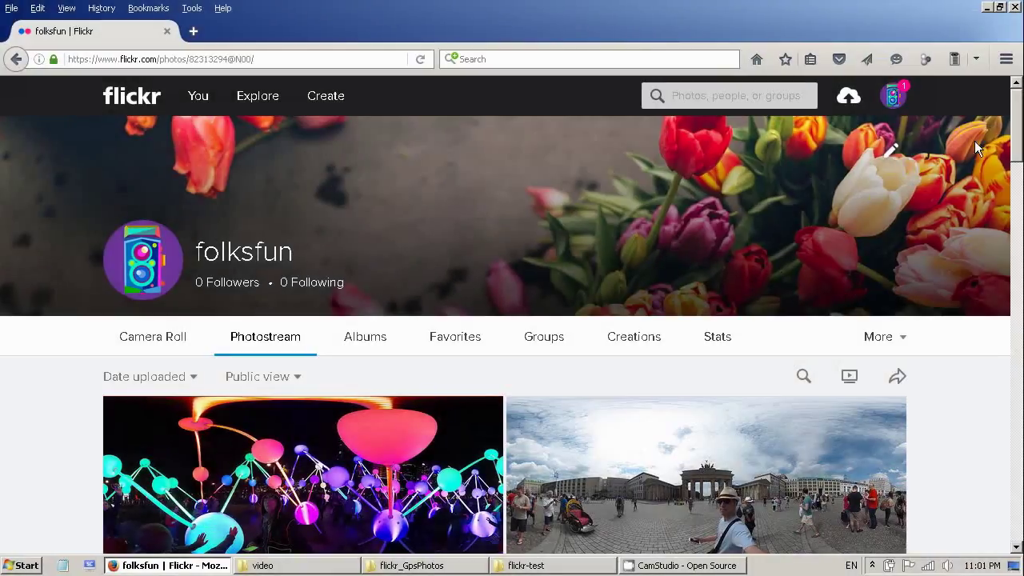
# - Open the photo map from the photostream and check where R0011015 and R0010144 are located
pyautogui.scroll(-3, 719, 272)
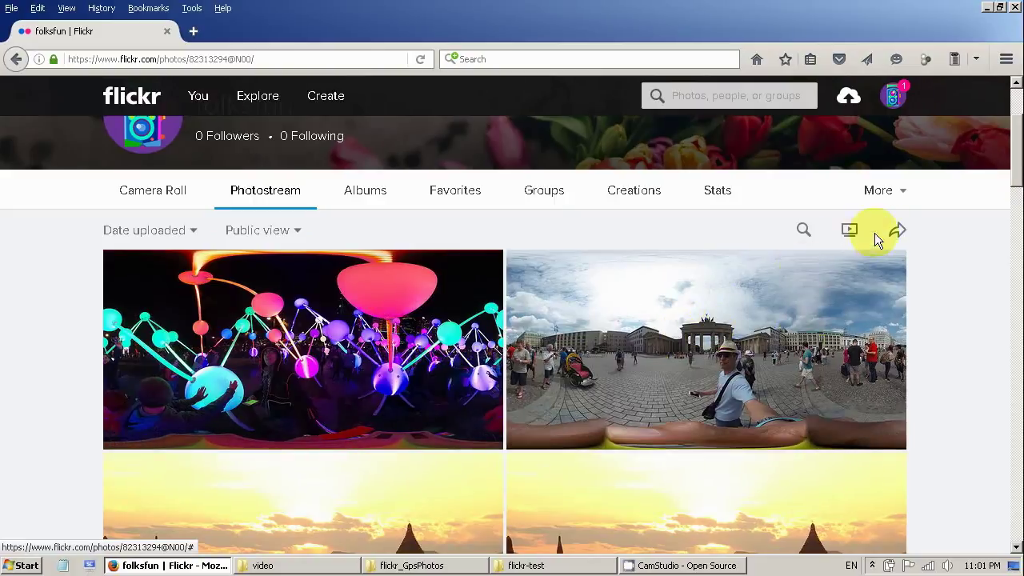
pyautogui.click(906, 197)
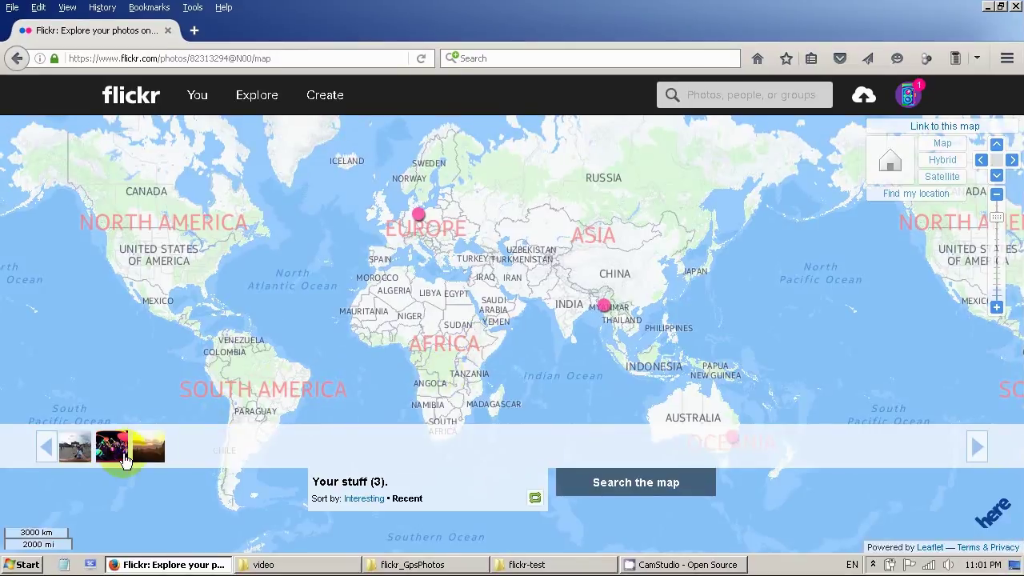
pyautogui.click(74, 452)
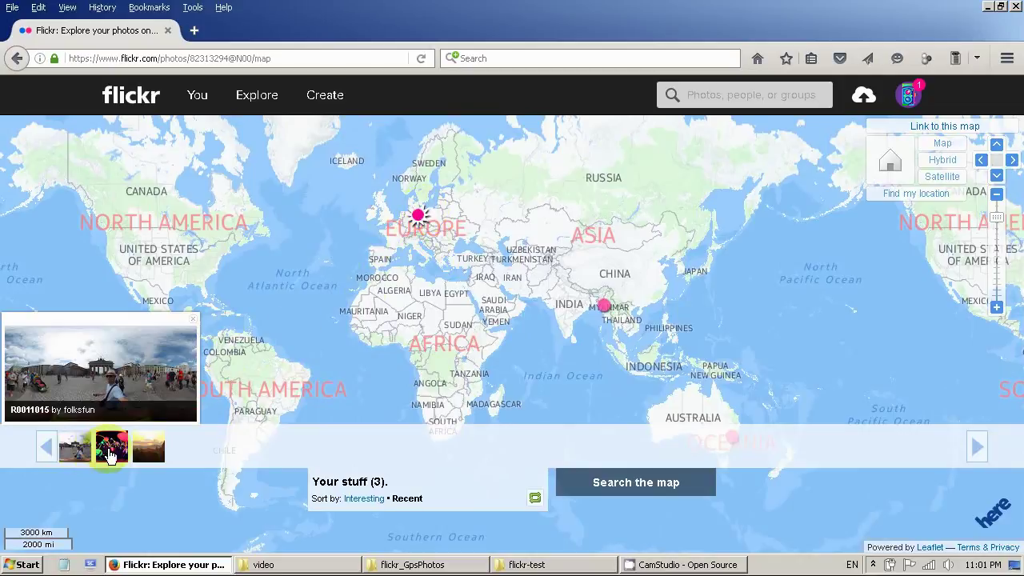
pyautogui.click(111, 452)
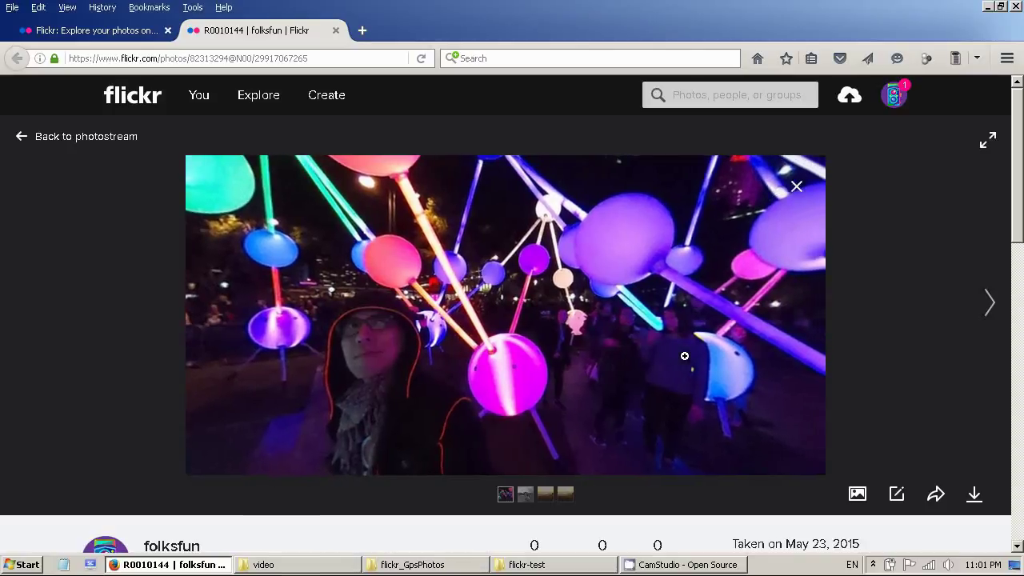
# - Look around inside the 360-degree photo R0010144, changing the viewing direction and zoom
pyautogui.moveTo(692, 350); pyautogui.dragTo(437, 327)
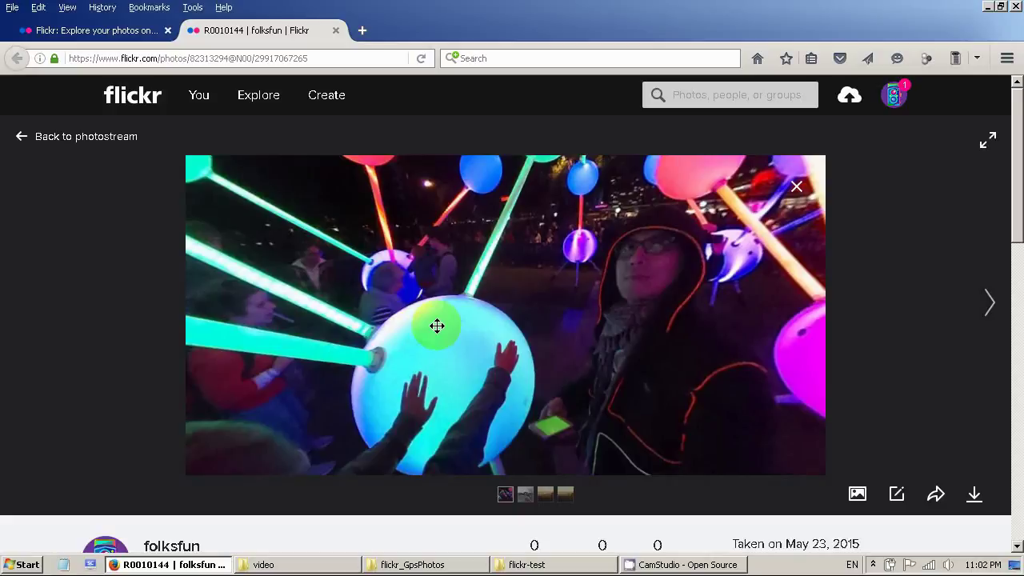
pyautogui.scroll(-2, 434, 322)
pyautogui.scroll(2, 638, 314)
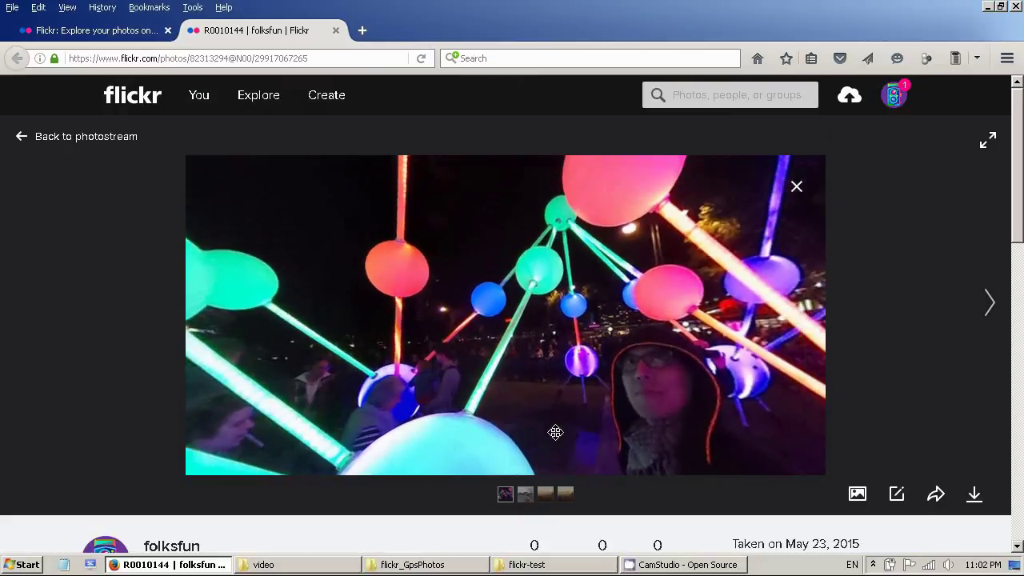
# - Go to the next photo, R0011015, and rotate its 360-degree view to look around the square
pyautogui.click(992, 309)
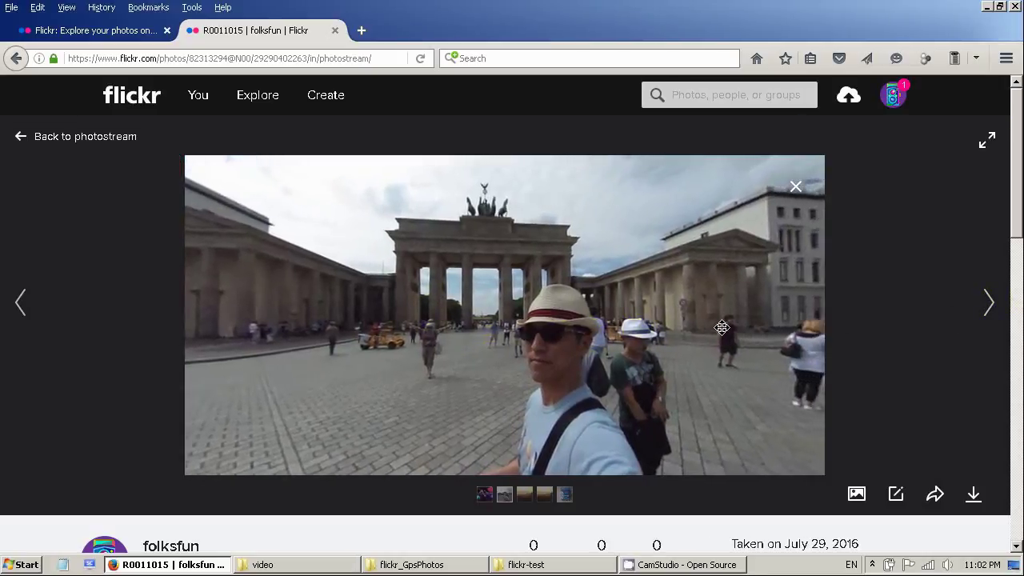
pyautogui.moveTo(721, 327); pyautogui.dragTo(706, 353)
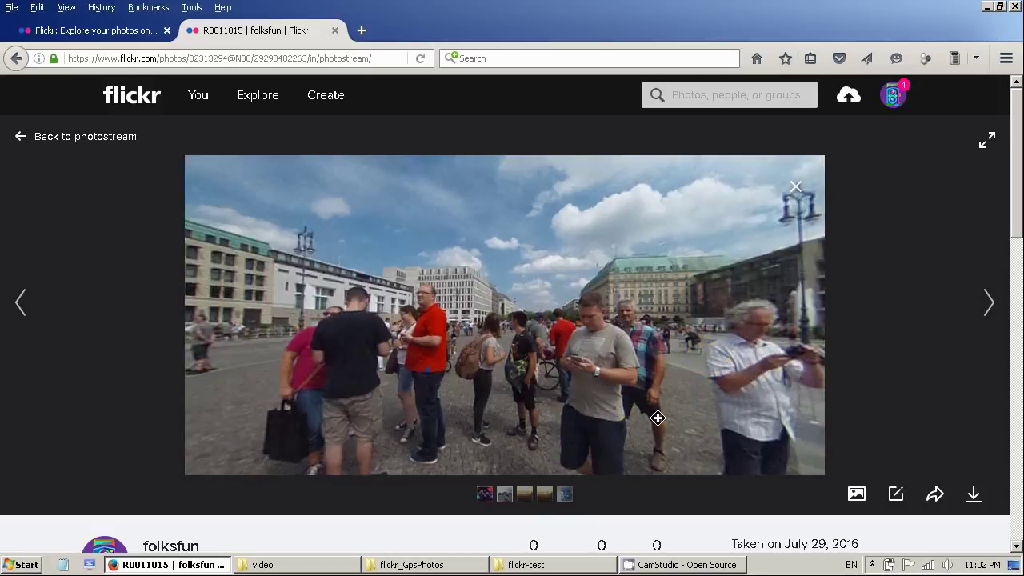
pyautogui.moveTo(658, 417); pyautogui.dragTo(469, 286)
pyautogui.click(579, 287)
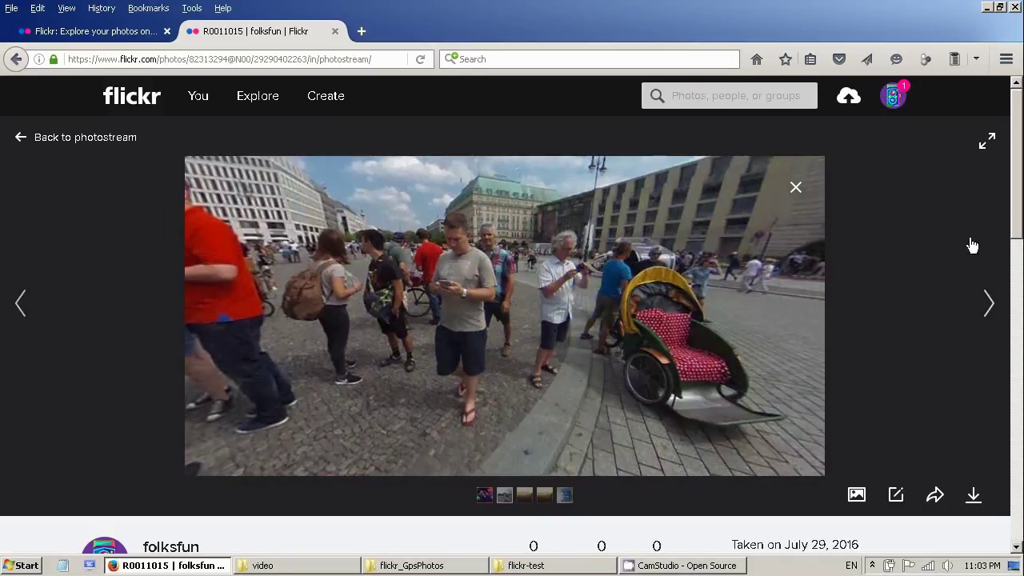
# - Examine the camera and location details of R0011015 and check whether its map responds to rotating the panorama
pyautogui.moveTo(1020, 210); pyautogui.dragTo(1019, 272)
pyautogui.click(879, 448)
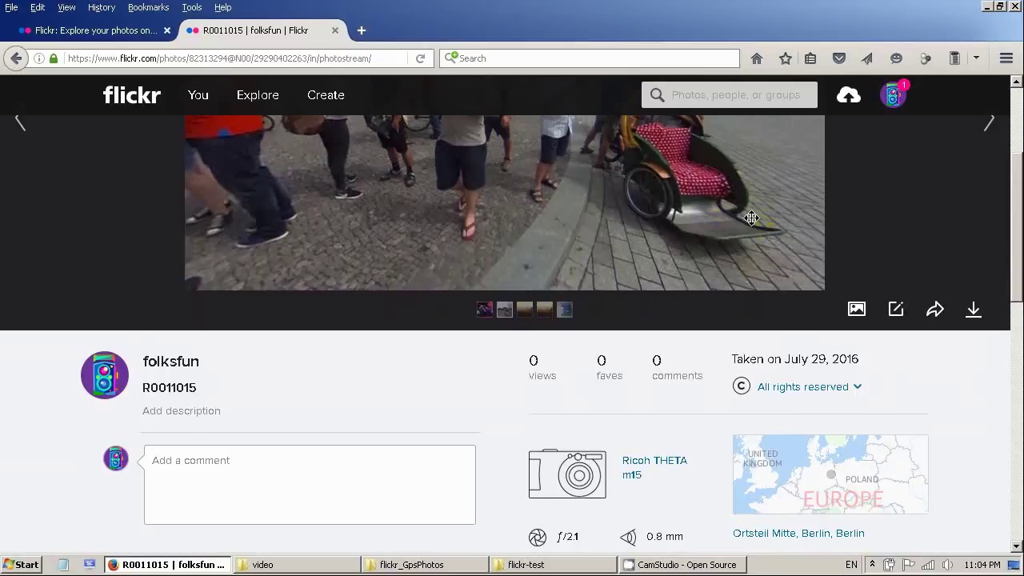
pyautogui.moveTo(751, 217); pyautogui.dragTo(504, 235)
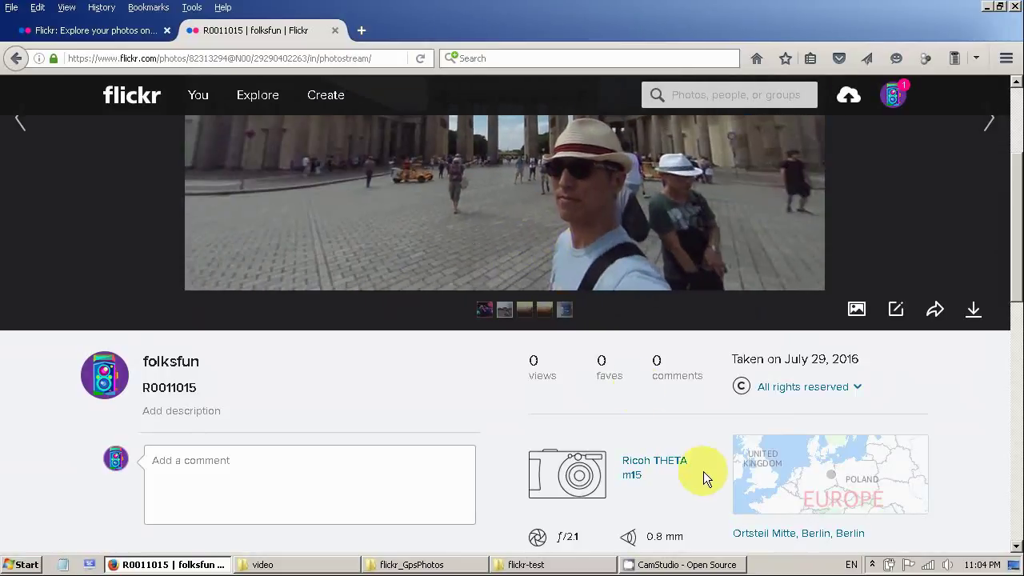
pyautogui.moveTo(836, 478)
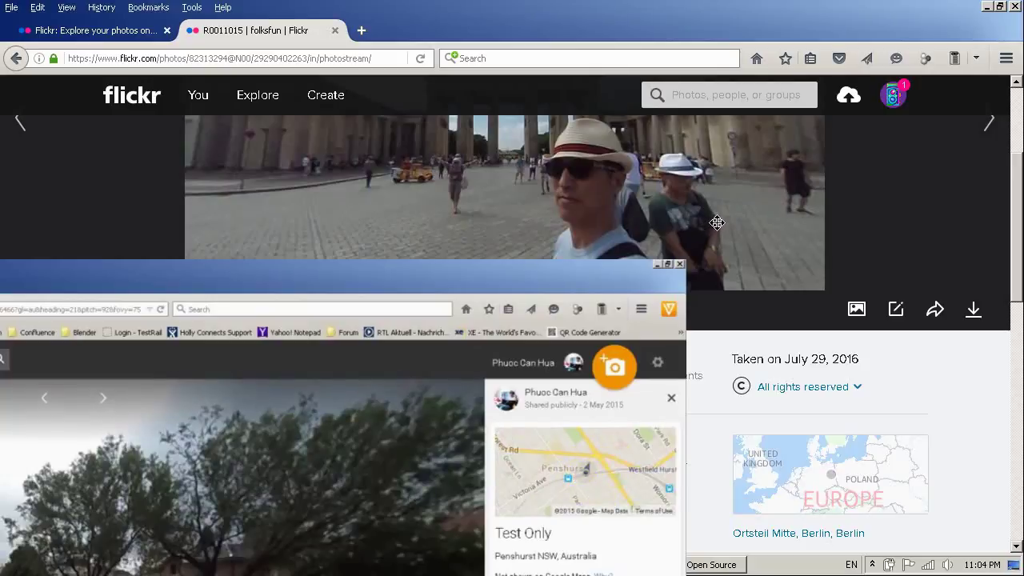
pyautogui.moveTo(717, 222); pyautogui.dragTo(592, 222)
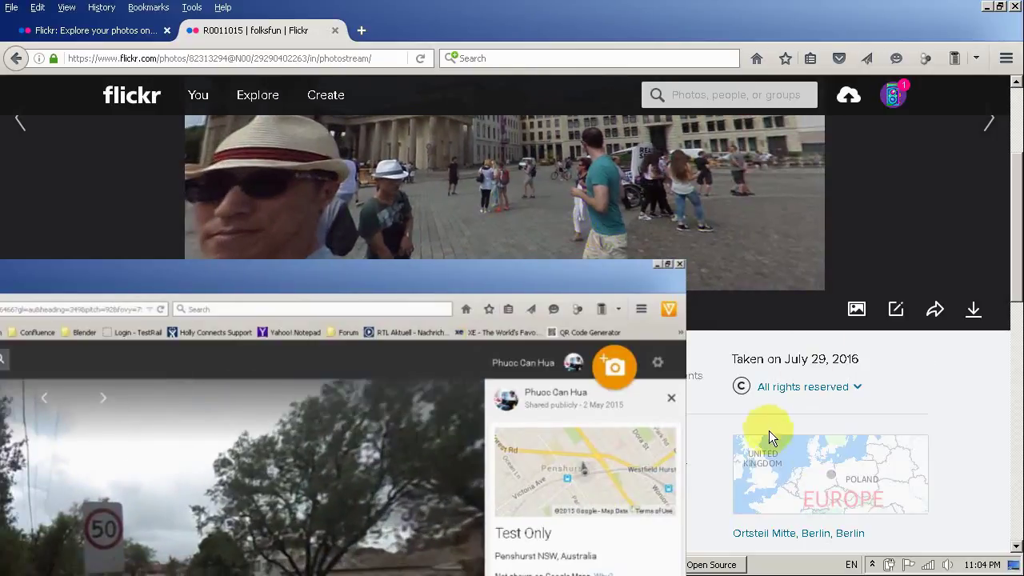
pyautogui.moveTo(815, 448)
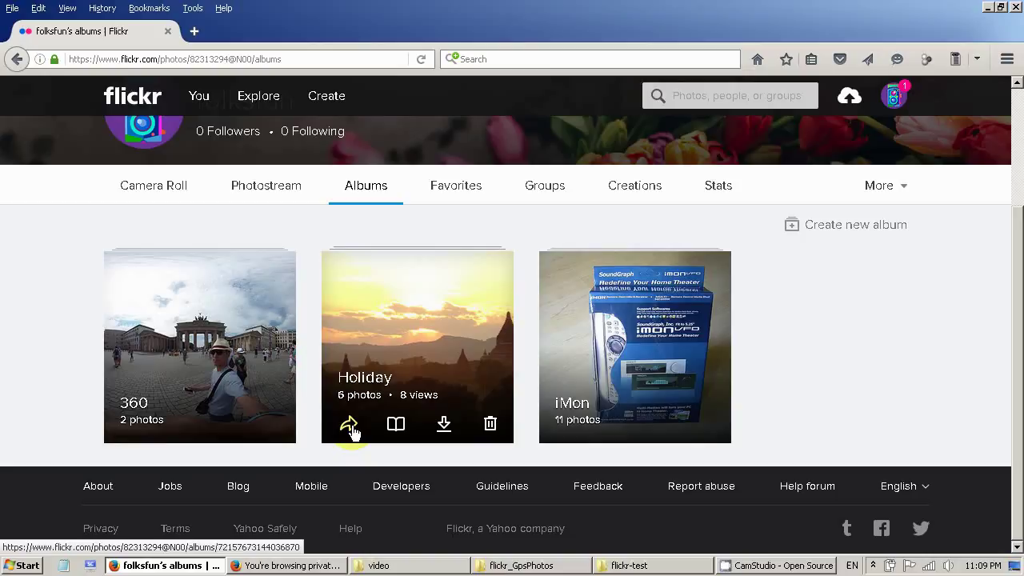
# - Open the sharing options of the Holiday album and copy its share link
pyautogui.click(349, 426)
pyautogui.hotkey('ctrl', 'c')
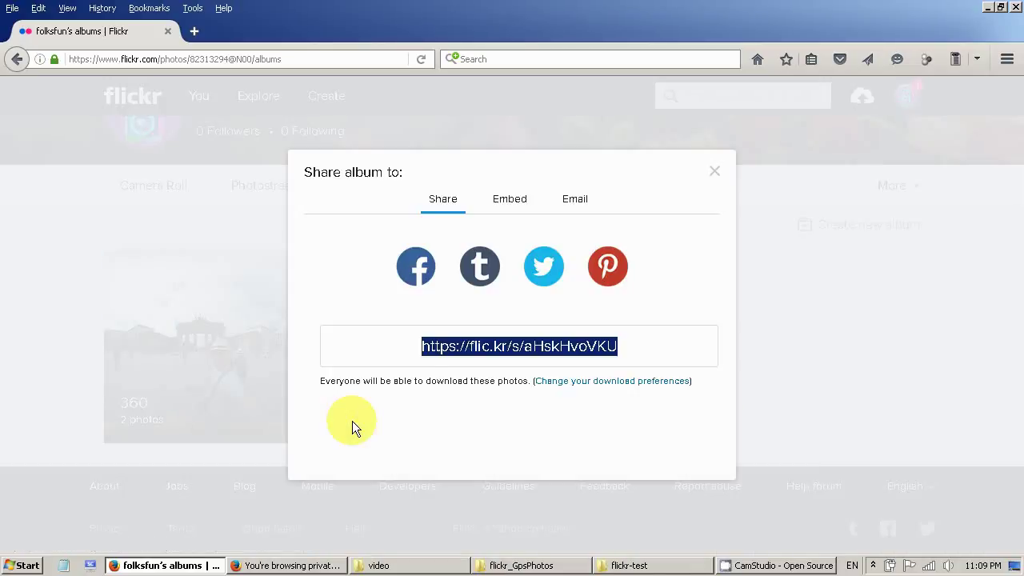
pyautogui.rightClick(486, 341)
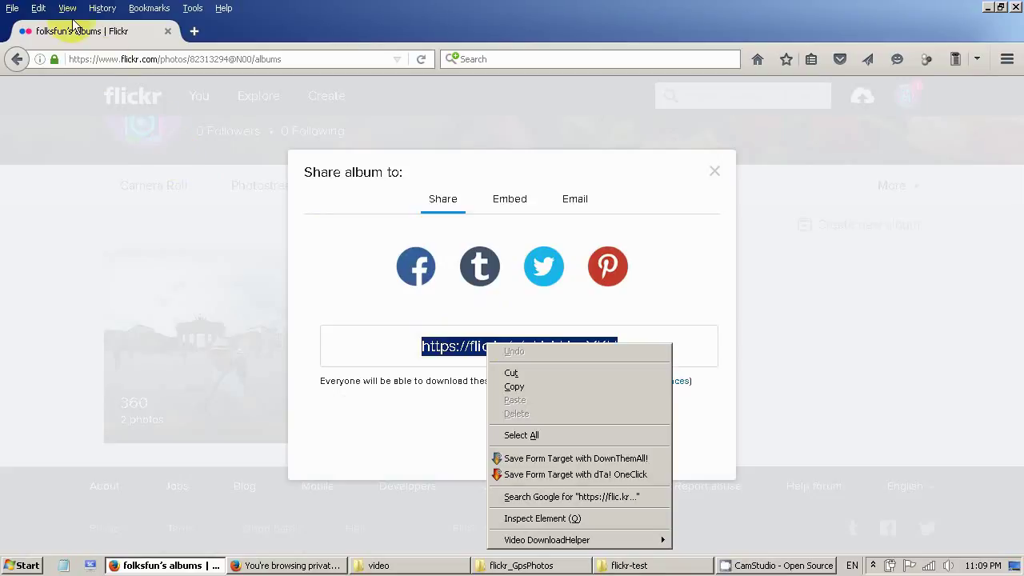
# - Switch to the private browsing window and load the copied Holiday album link there
pyautogui.click(12, 8)
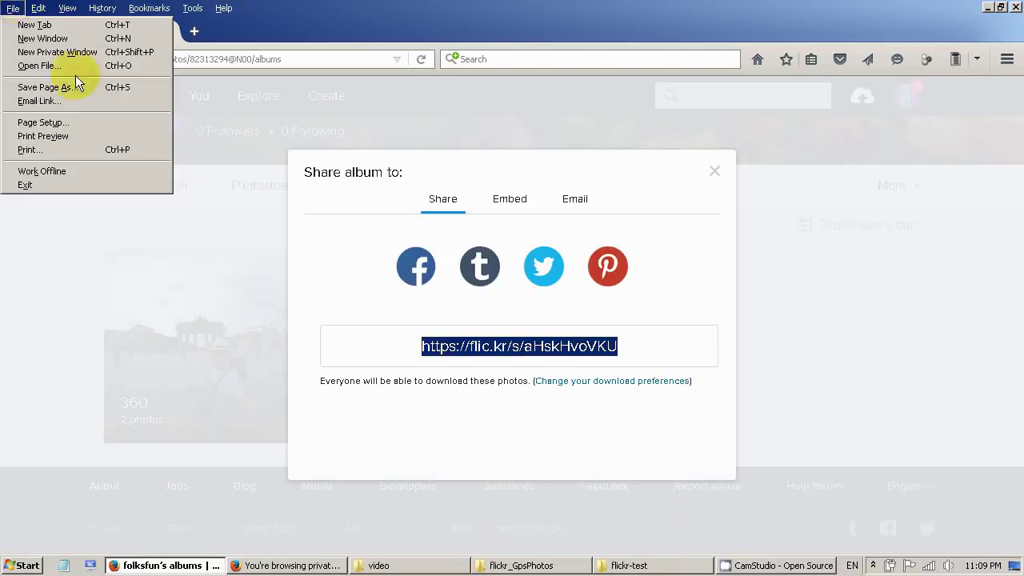
pyautogui.click(288, 564)
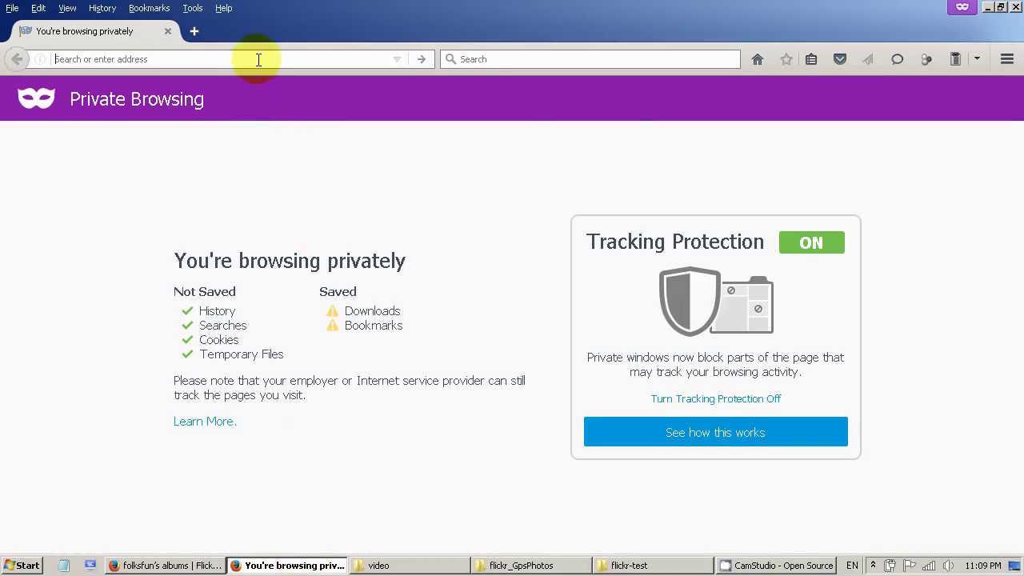
pyautogui.hotkey('ctrl', 'v')
pyautogui.press('Return')
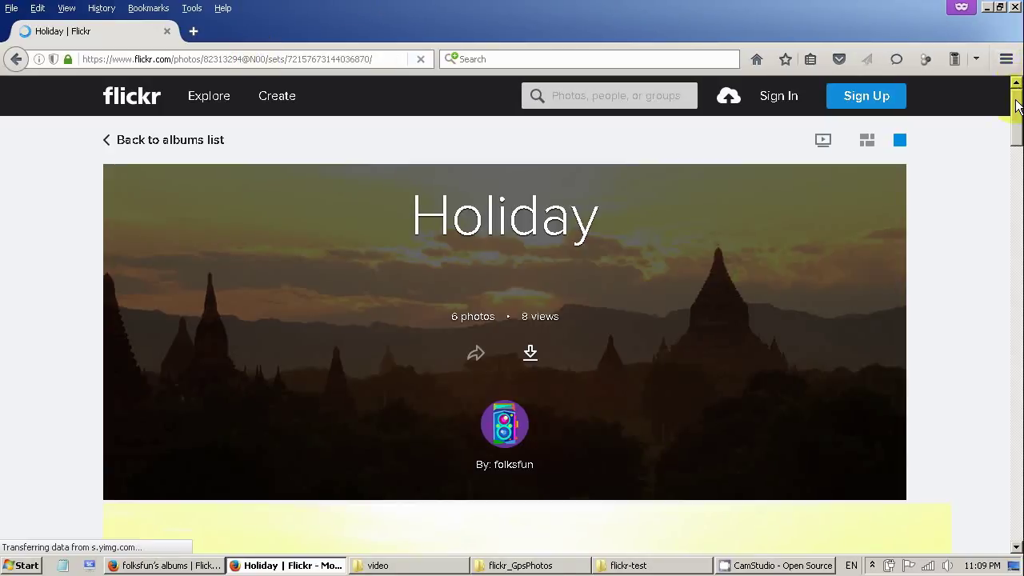
# - Look through the shared Holiday album at full photo size, dismissing the sign-up pop-up, and view it as a thumbnail grid
pyautogui.moveTo(1016, 106); pyautogui.dragTo(1017, 260)
pyautogui.moveTo(1019, 309); pyautogui.dragTo(1019, 314)
pyautogui.moveTo(1020, 380); pyautogui.dragTo(1019, 382)
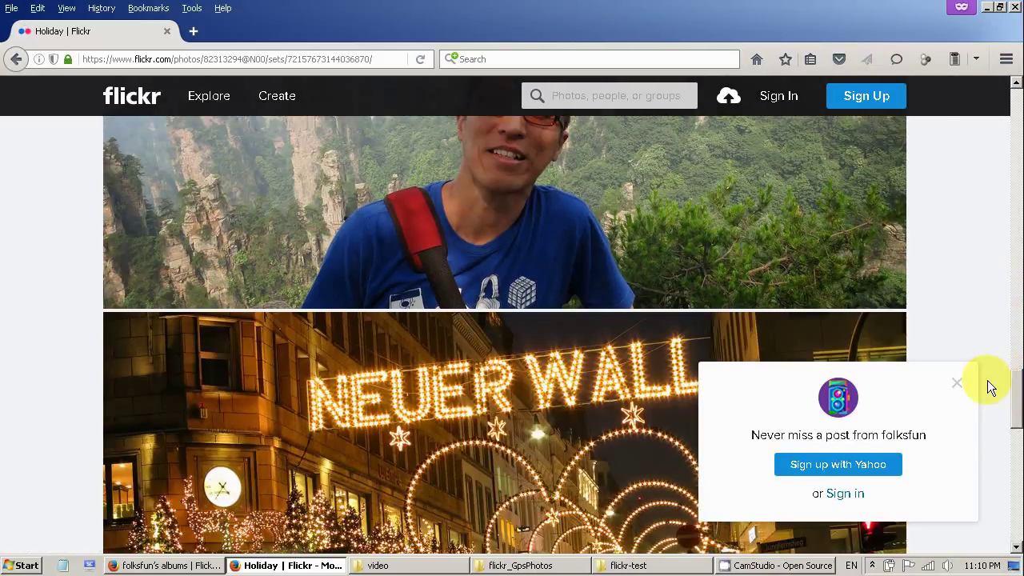
pyautogui.click(958, 385)
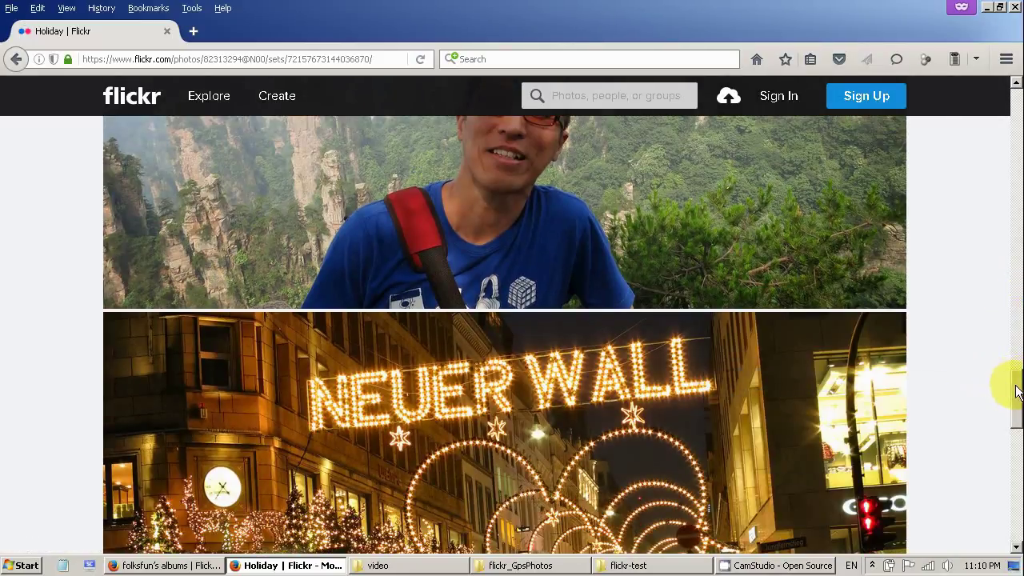
pyautogui.moveTo(1017, 392); pyautogui.dragTo(1016, 80)
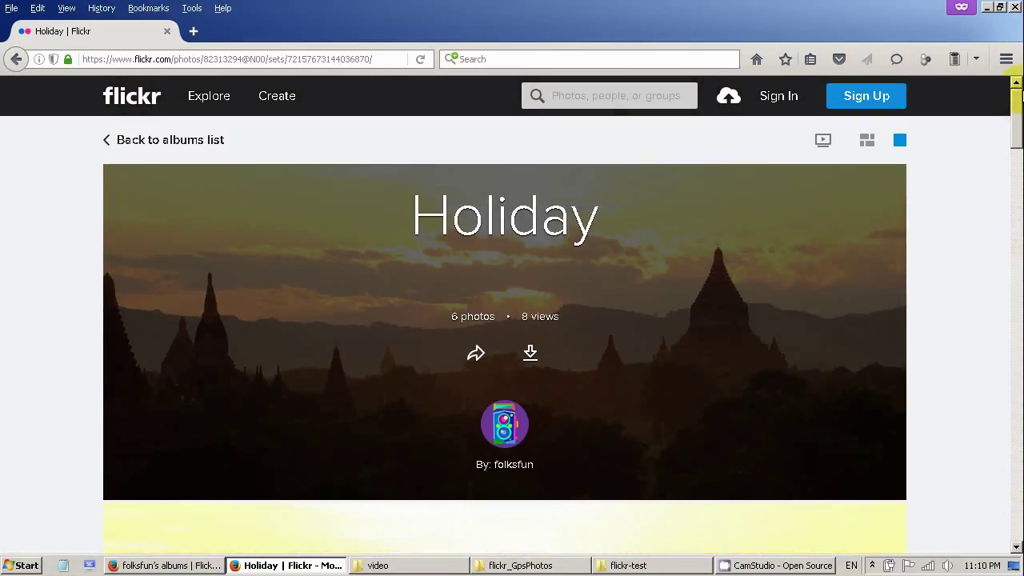
pyautogui.click(871, 141)
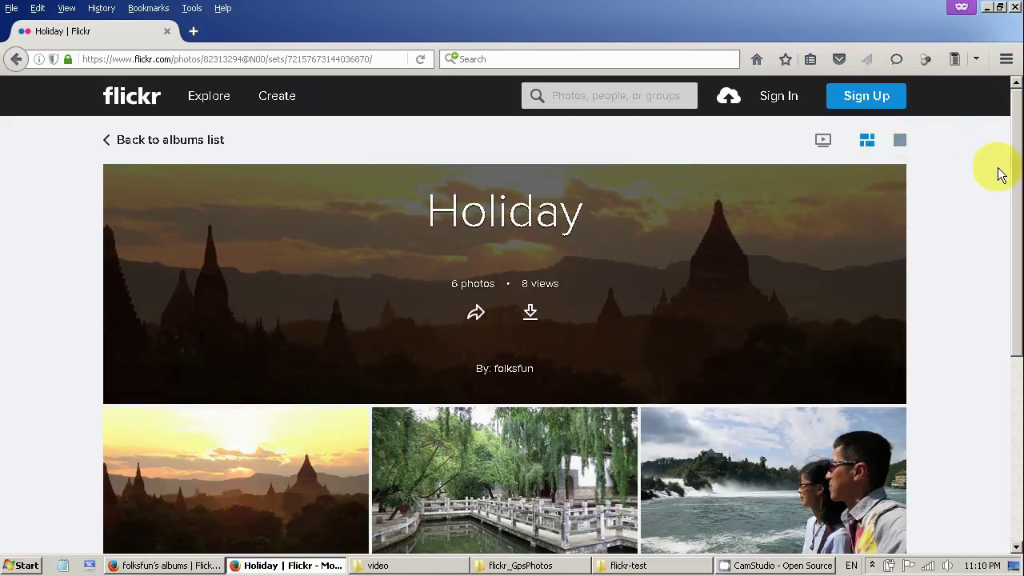
pyautogui.moveTo(1019, 118)
pyautogui.mouseDown()
pyautogui.moveTo(1017, 316)
pyautogui.moveTo(1017, 120)
pyautogui.mouseUp()
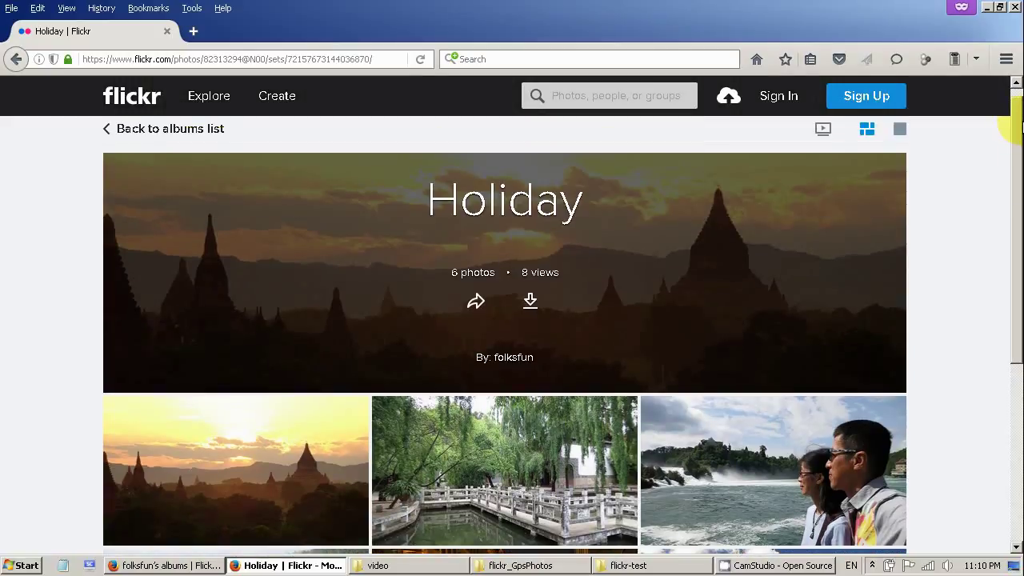
# - Return to the albums list, close the Holiday sharing dialog and copy the share link of the 360 album
pyautogui.click(197, 564)
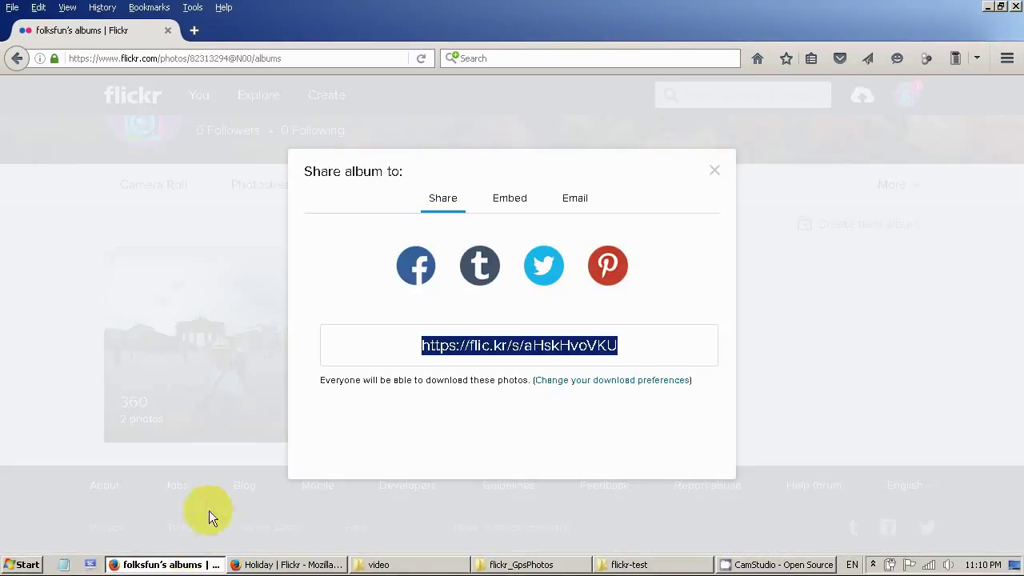
pyautogui.click(714, 171)
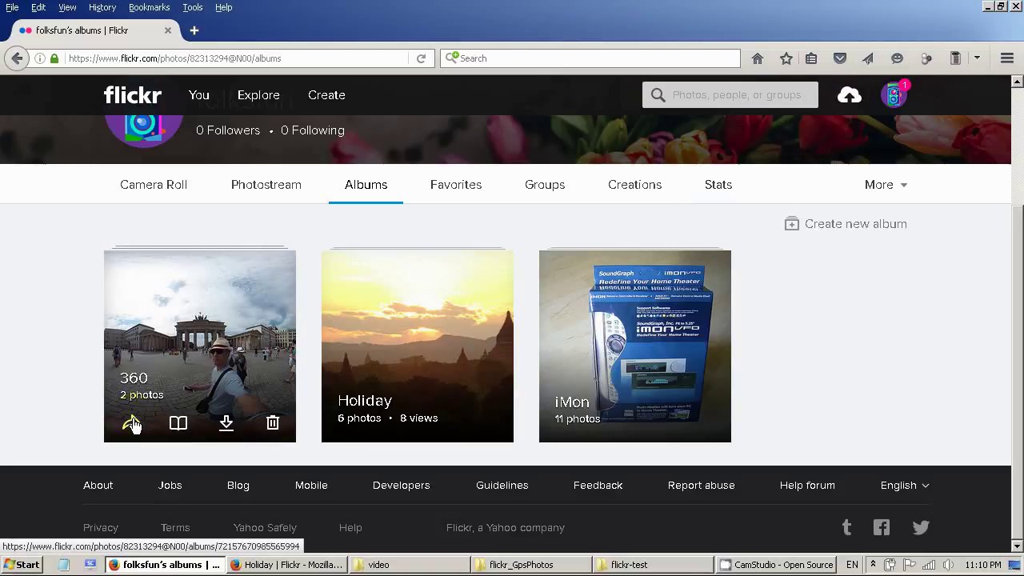
pyautogui.click(132, 424)
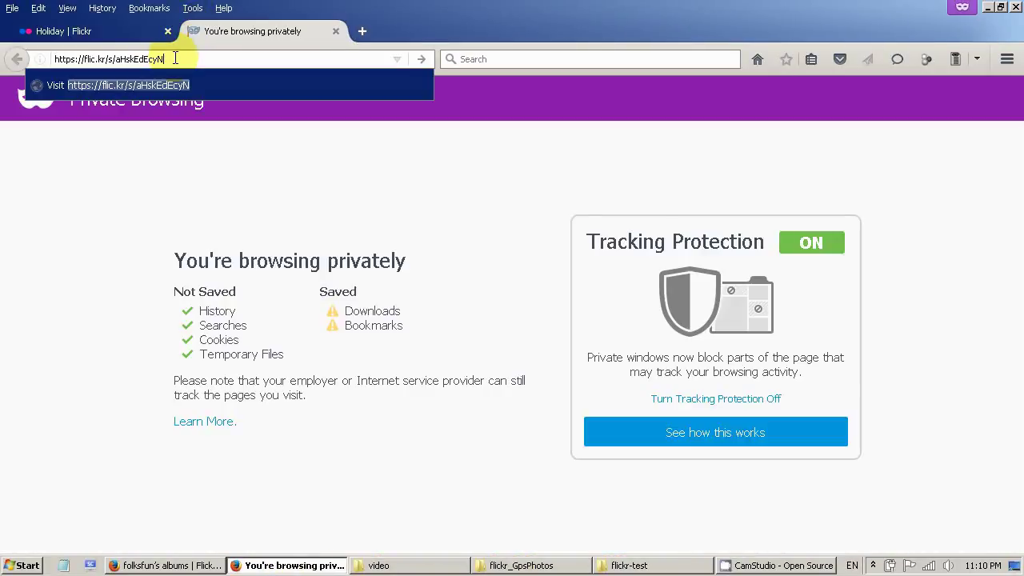
# - Load the copied 360 album link in the private window and show the album as a thumbnail grid
pyautogui.press('Return')
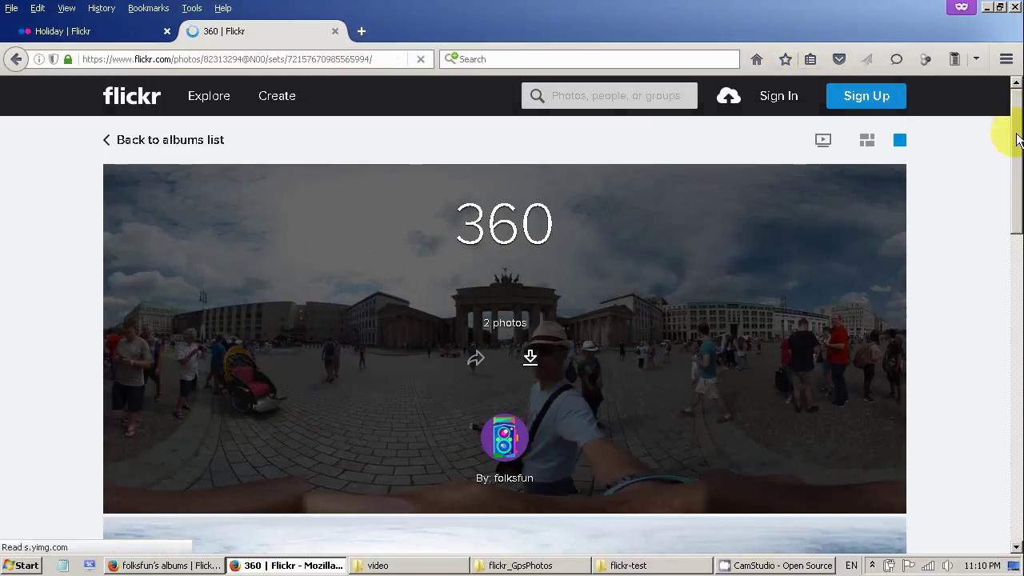
pyautogui.moveTo(1017, 139); pyautogui.dragTo(1019, 97)
pyautogui.click(957, 384)
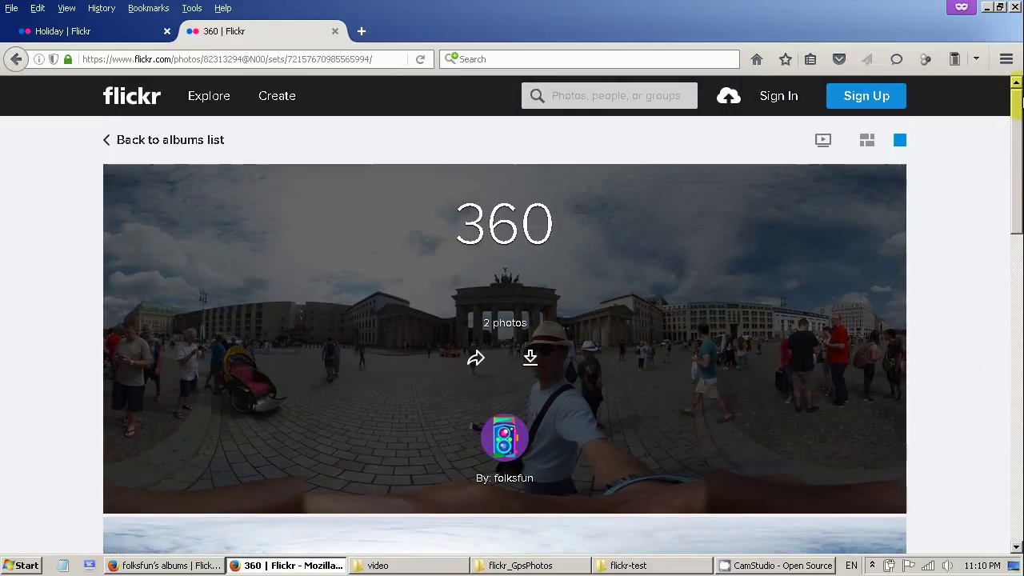
pyautogui.click(866, 140)
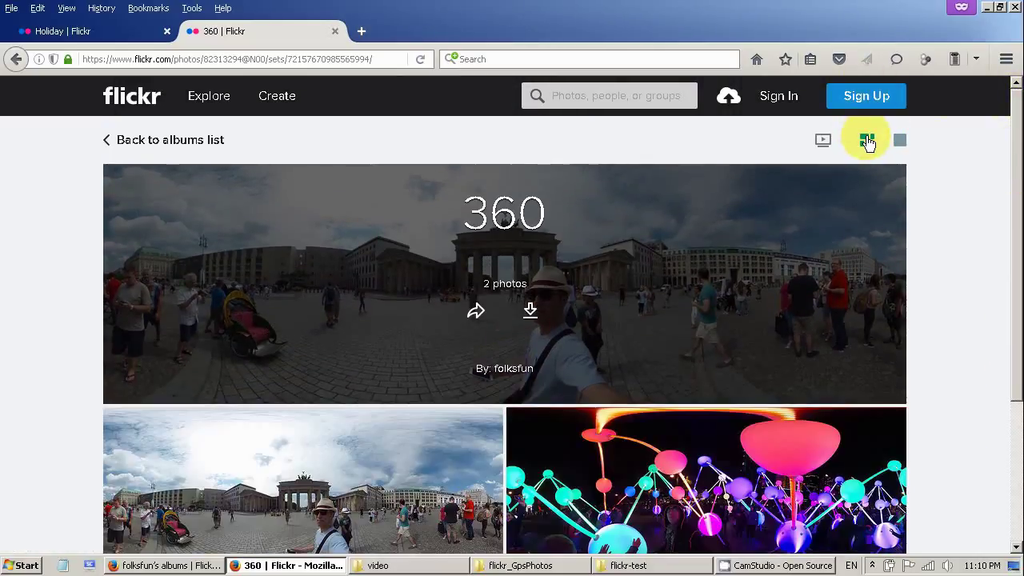
pyautogui.moveTo(1016, 213); pyautogui.dragTo(1020, 328)
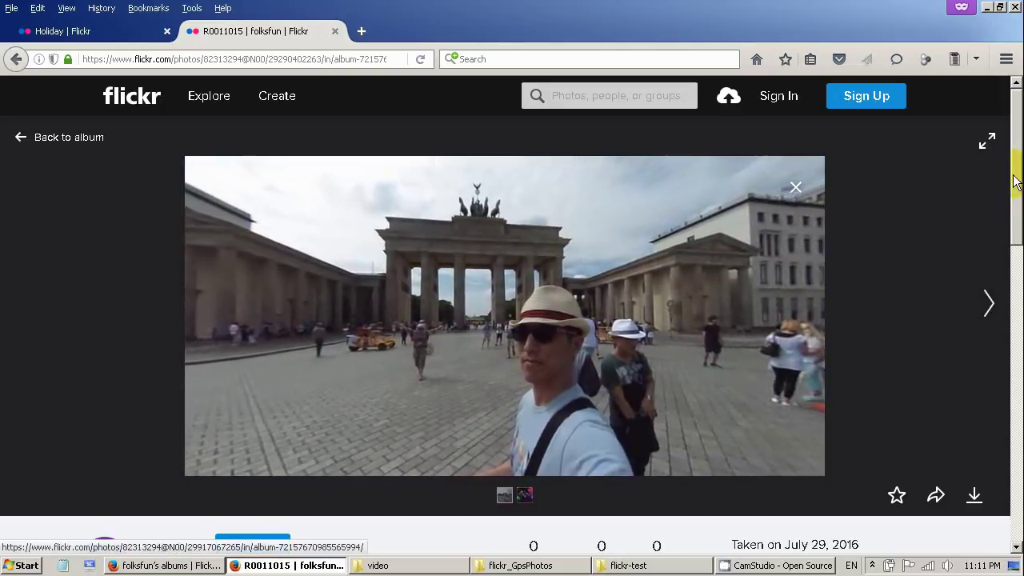
# - Look over the 360-degree photo R0011015, copy its page address and load it in a new private tab to view it
pyautogui.scroll(-1, 1016, 180)
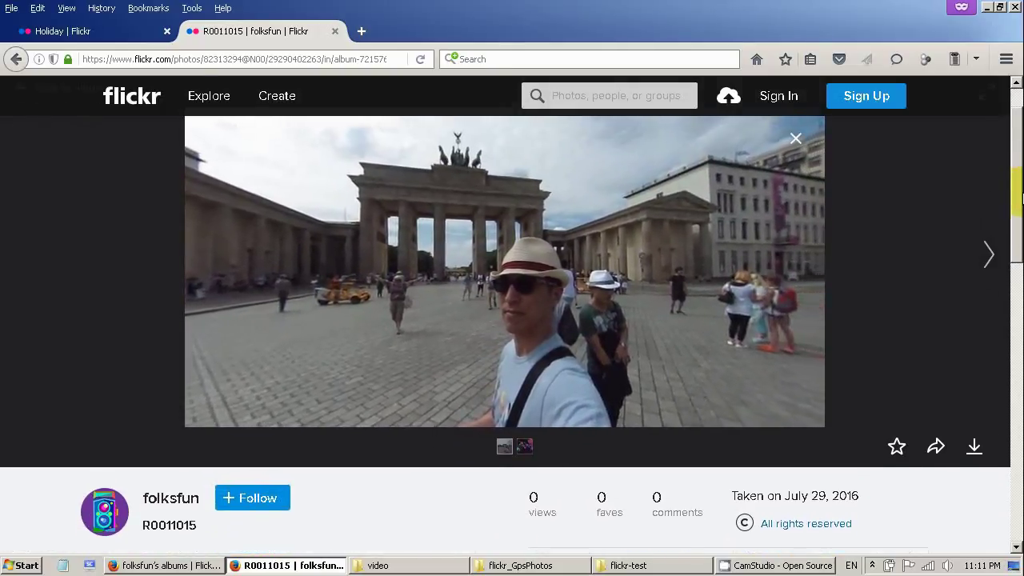
pyautogui.scroll(1, 1017, 196)
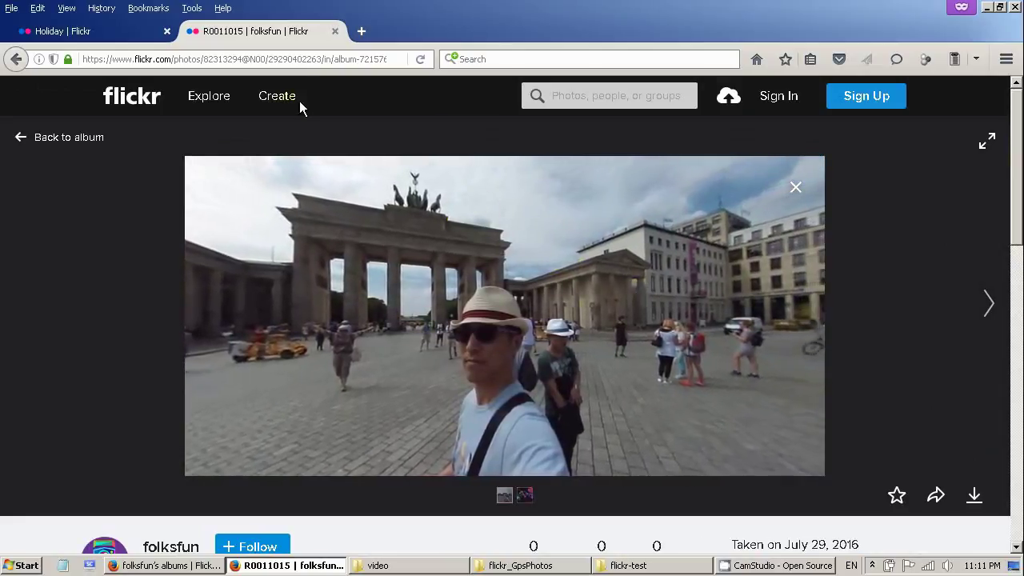
pyautogui.click(306, 58)
pyautogui.rightClick(313, 58)
pyautogui.click(342, 100)
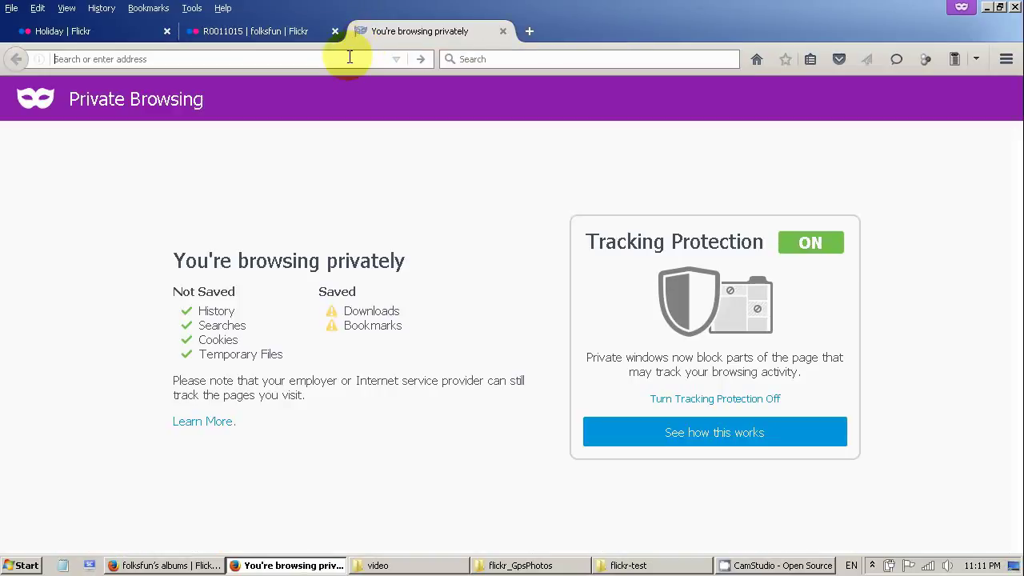
pyautogui.hotkey('ctrl', 'v')
pyautogui.press('Return')
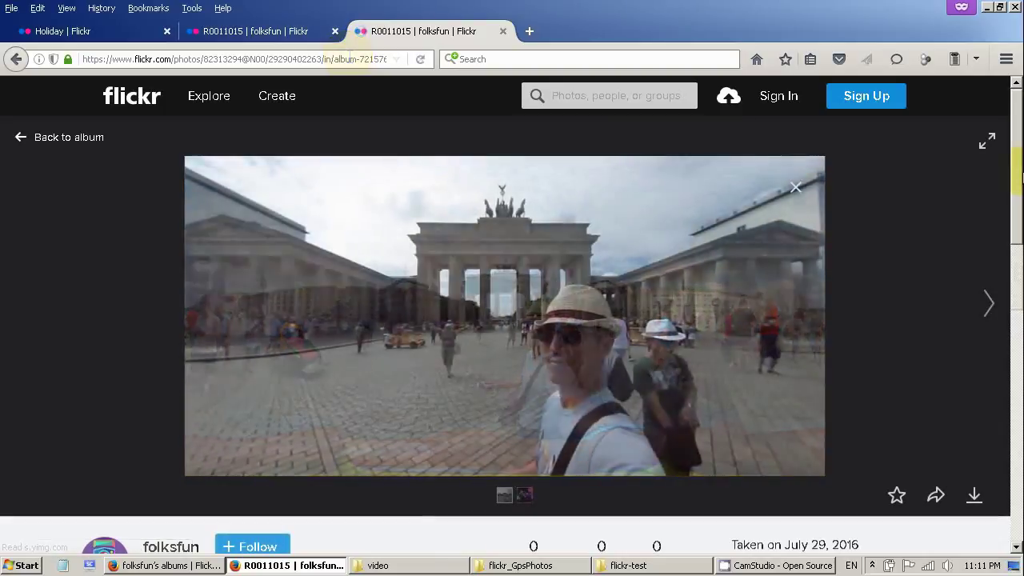
pyautogui.moveTo(1016, 163); pyautogui.dragTo(1016, 169)
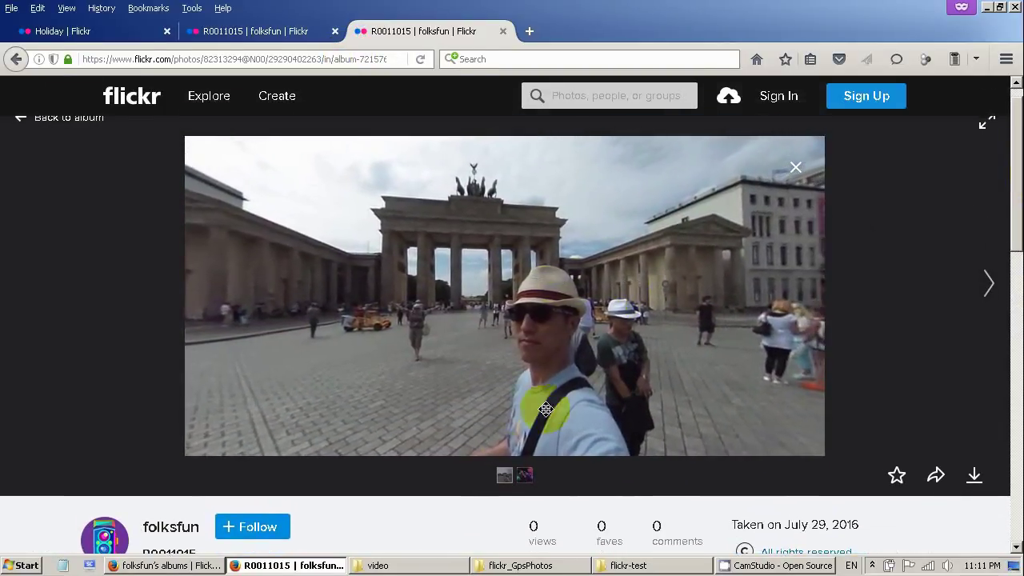
pyautogui.click(559, 472)
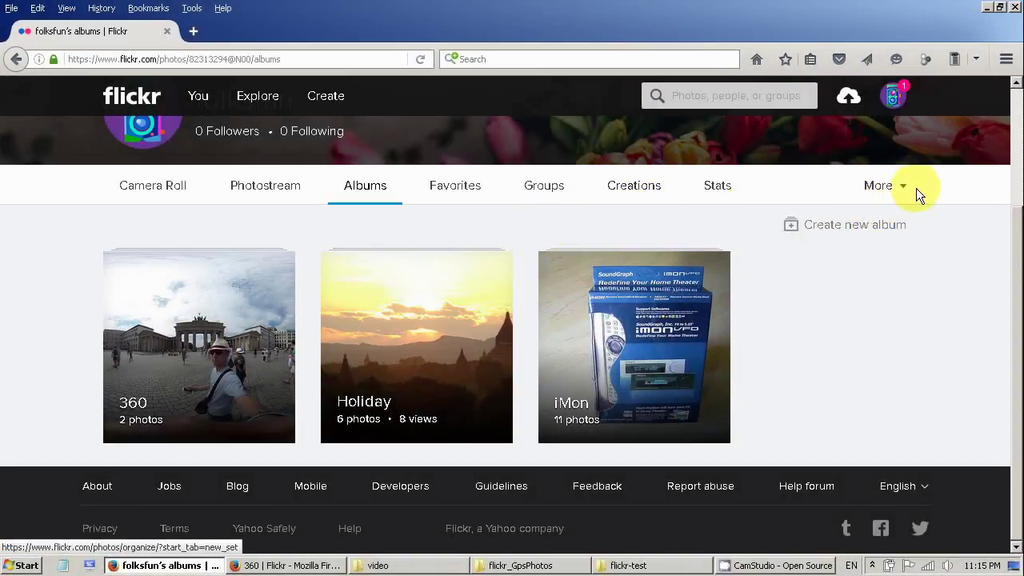
# - Open the map of the account's own photos from the signed-in albums page
pyautogui.moveTo(477, 282)
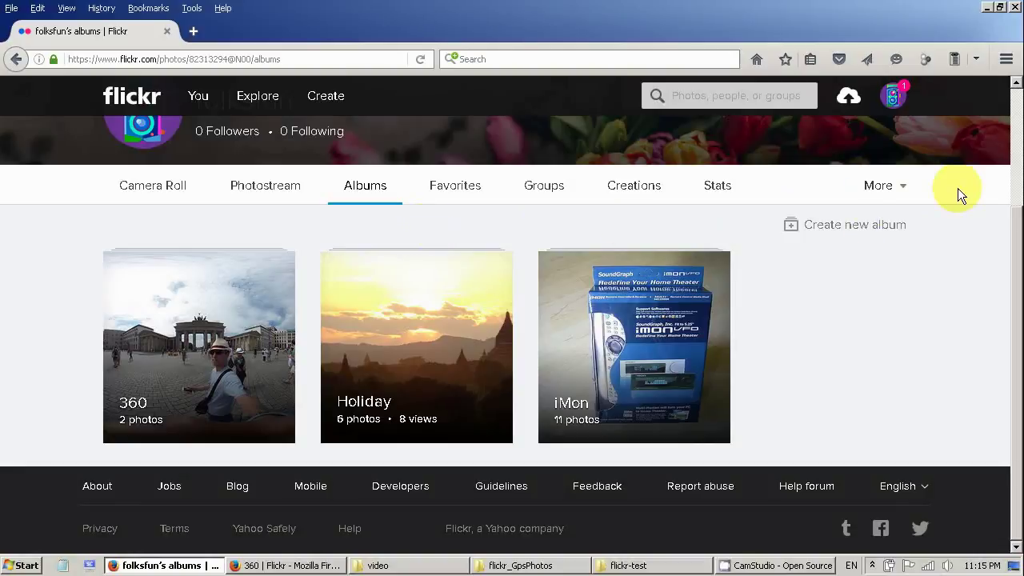
pyautogui.click(904, 186)
pyautogui.click(854, 231)
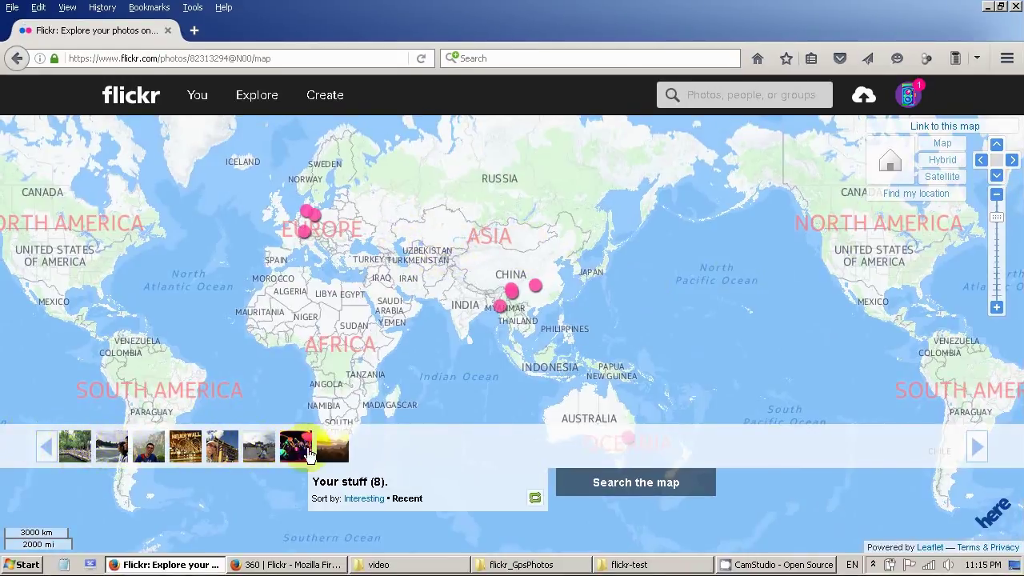
# - Examine the photo markers across southern China and Myanmar up close on the photo map
pyautogui.moveTo(403, 312); pyautogui.dragTo(293, 285)
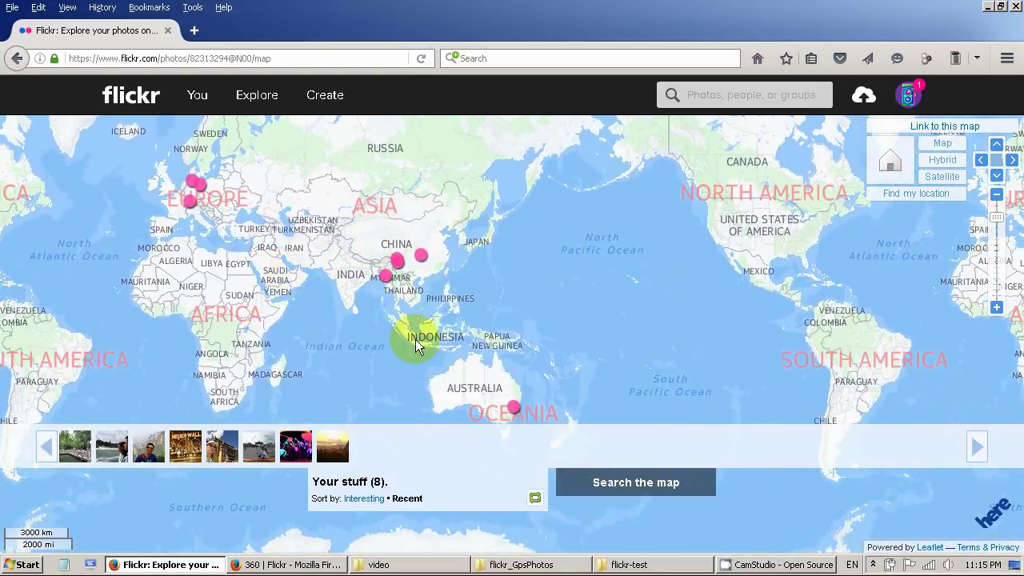
pyautogui.scroll(1, 414, 343)
pyautogui.moveTo(407, 235); pyautogui.dragTo(458, 337)
pyautogui.scroll(2, 458, 337)
pyautogui.moveTo(440, 274); pyautogui.dragTo(589, 397)
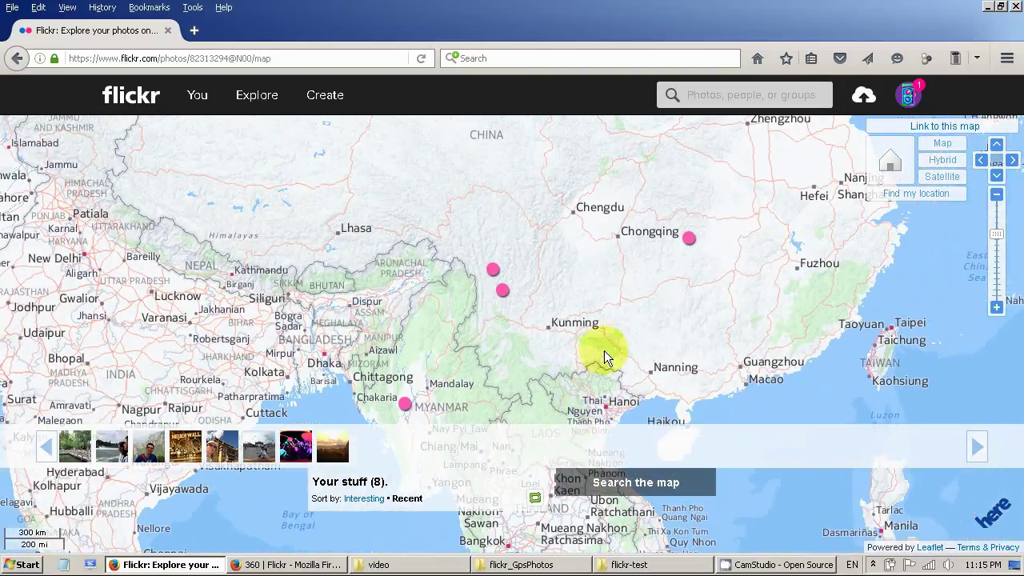
pyautogui.moveTo(605, 354); pyautogui.dragTo(536, 322)
pyautogui.scroll(1, 470, 293)
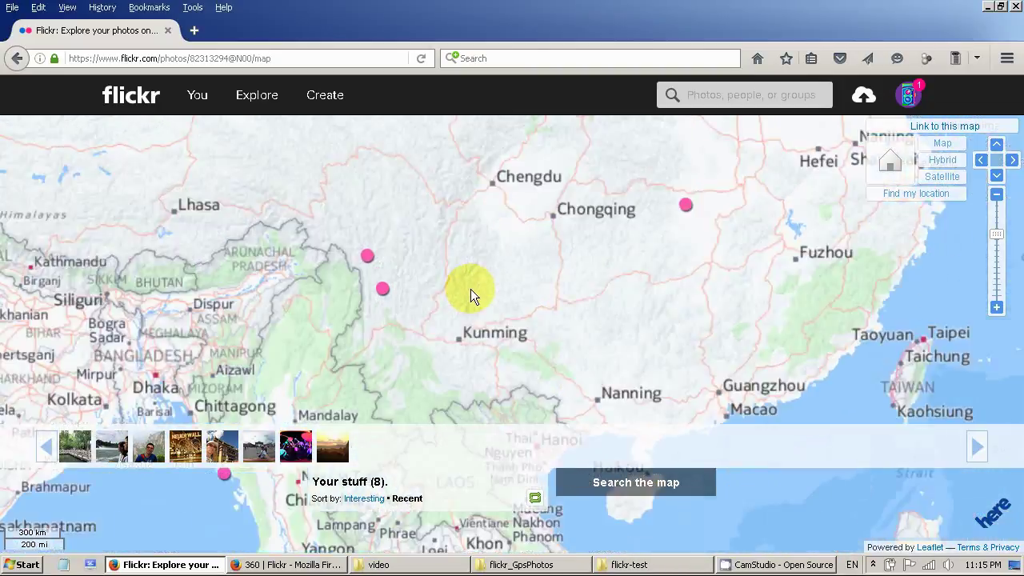
pyautogui.moveTo(480, 283); pyautogui.dragTo(452, 308)
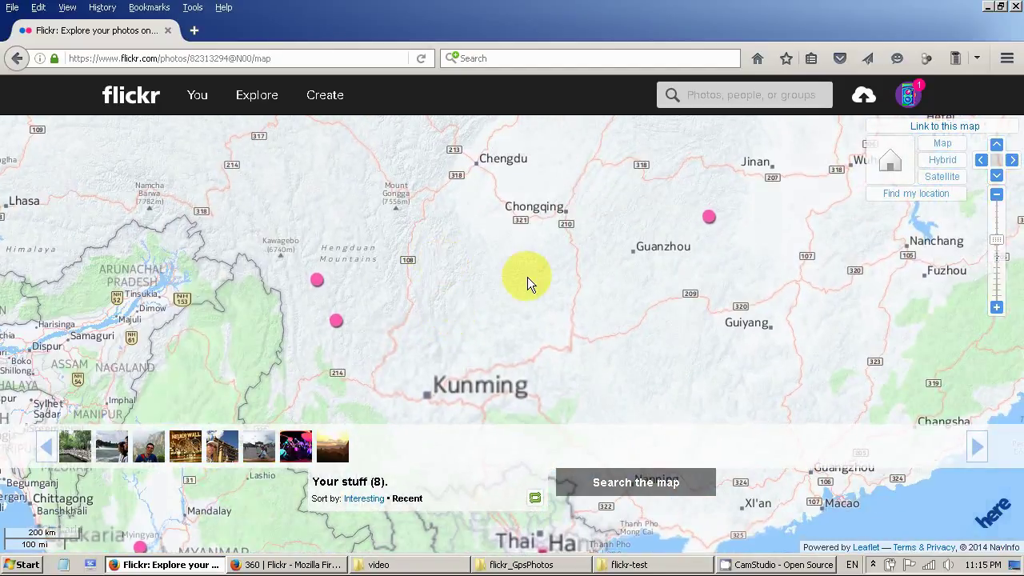
# - Frame the map on the markers in southern China and Myanmar and copy the link to this map view
pyautogui.scroll(-4, 527, 279)
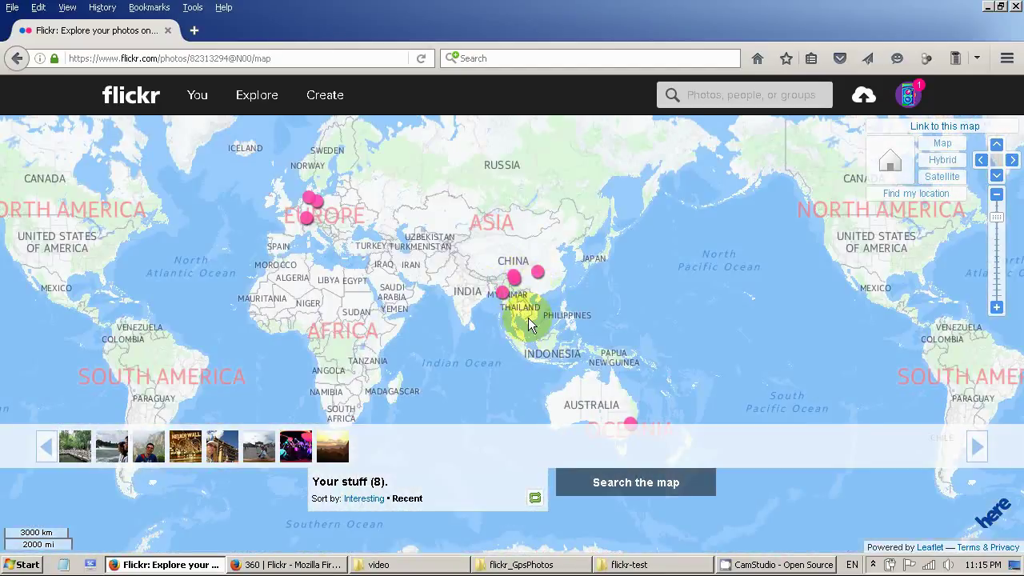
pyautogui.scroll(3, 528, 320)
pyautogui.moveTo(520, 229); pyautogui.dragTo(529, 351)
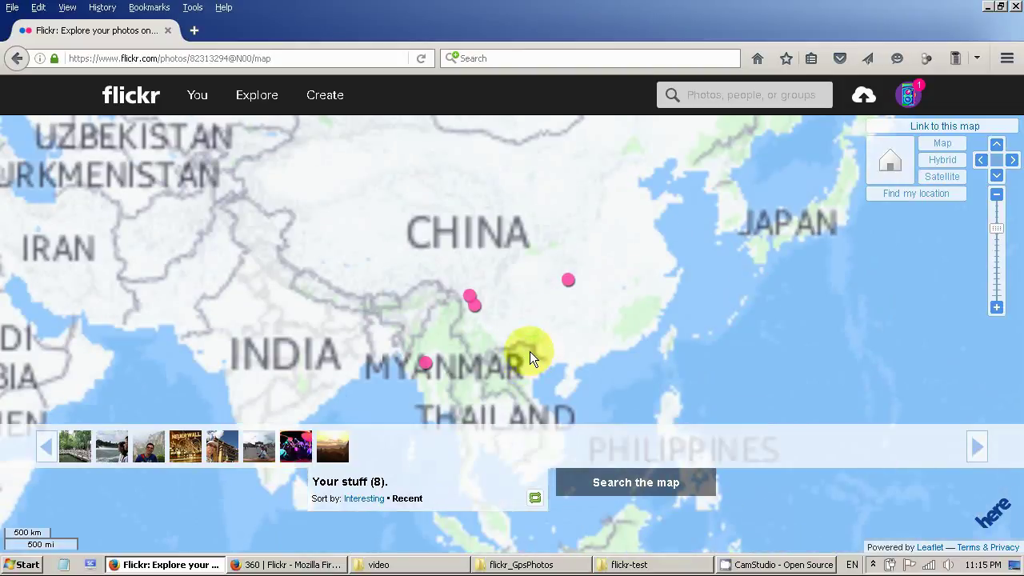
pyautogui.scroll(2, 530, 351)
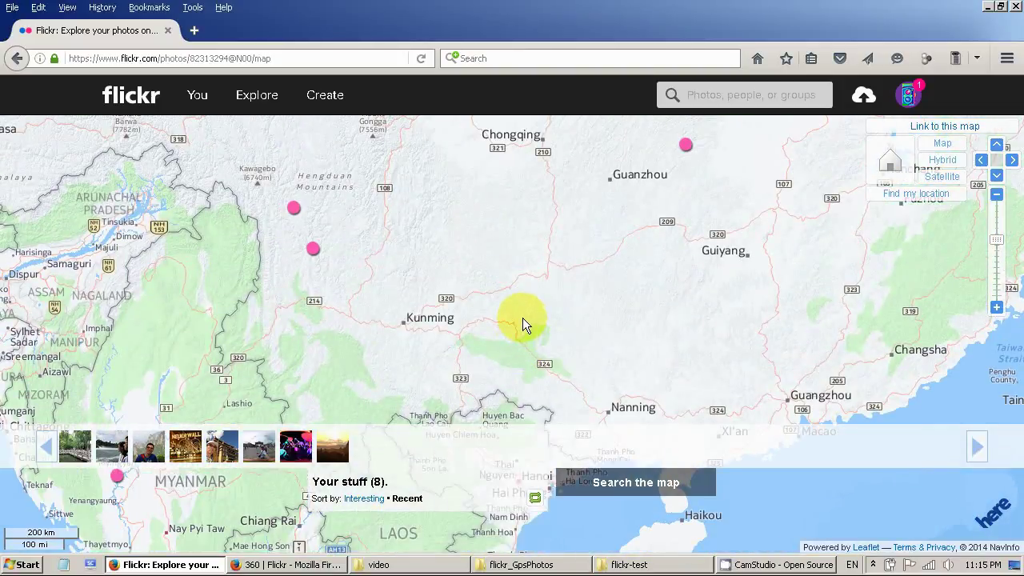
pyautogui.moveTo(523, 307); pyautogui.dragTo(529, 367)
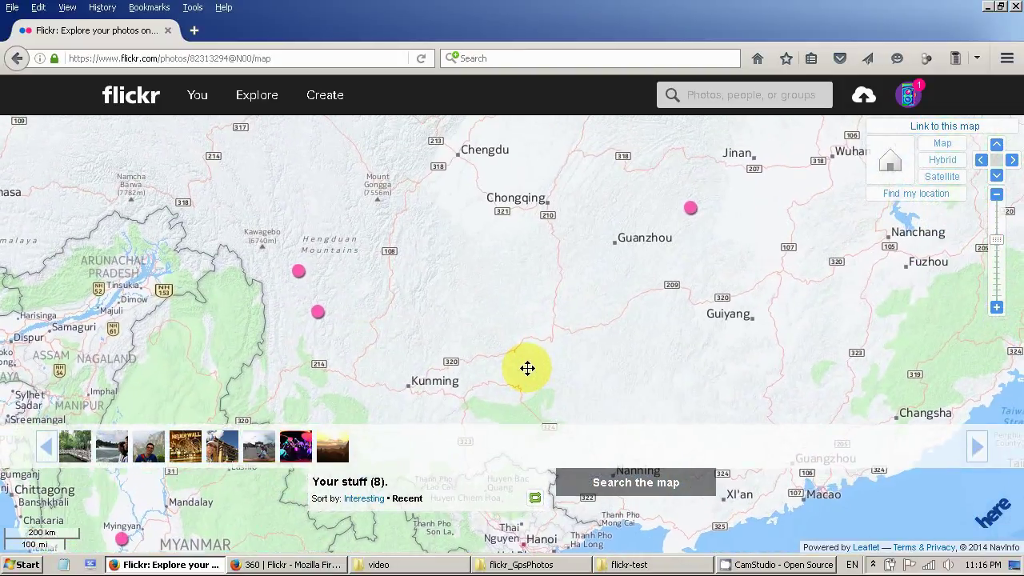
pyautogui.moveTo(527, 368); pyautogui.dragTo(527, 367)
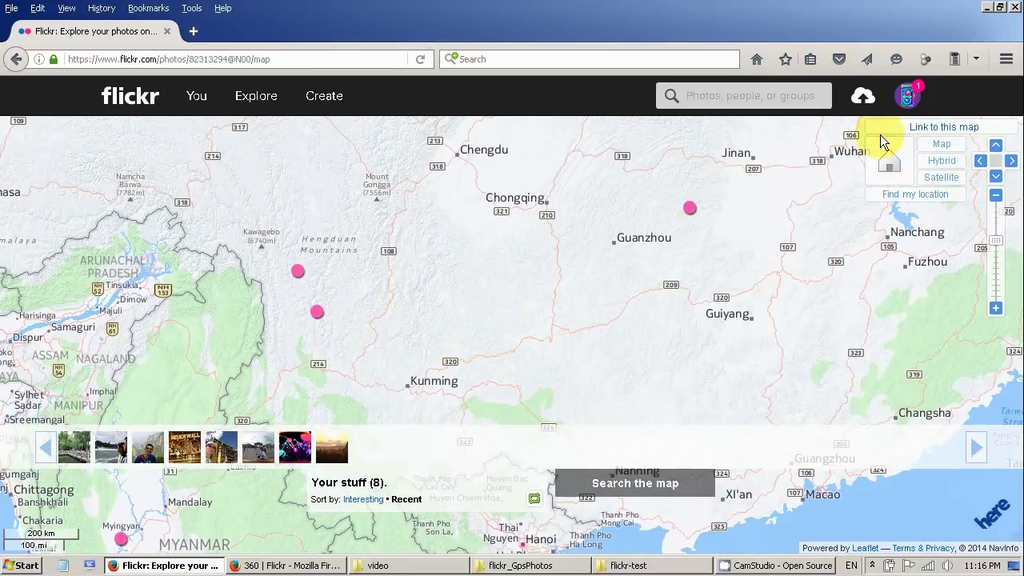
pyautogui.click(935, 132)
pyautogui.click(588, 341)
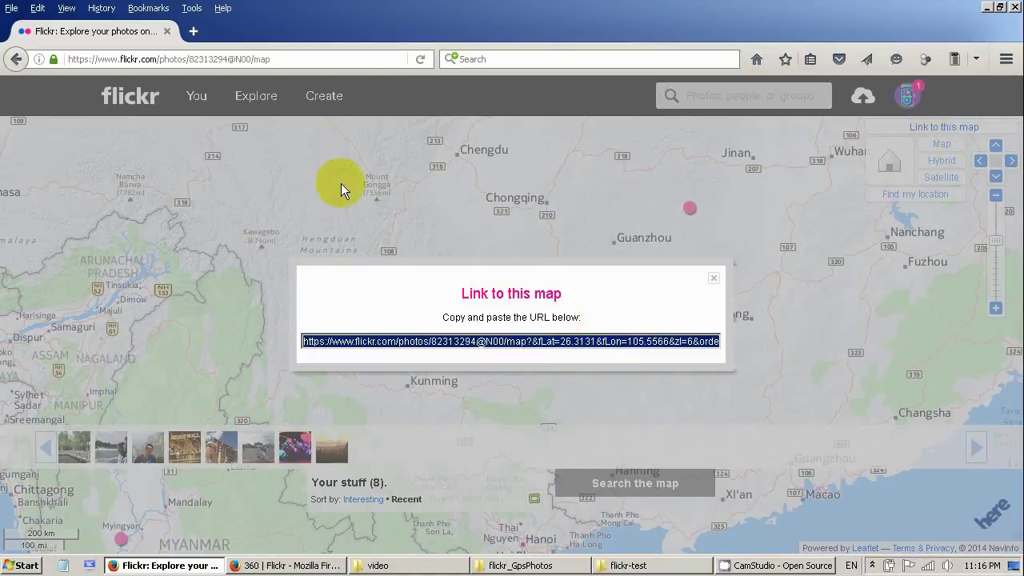
# - Open a new private browsing window and load the copied map link in it
pyautogui.click(12, 8)
pyautogui.click(48, 52)
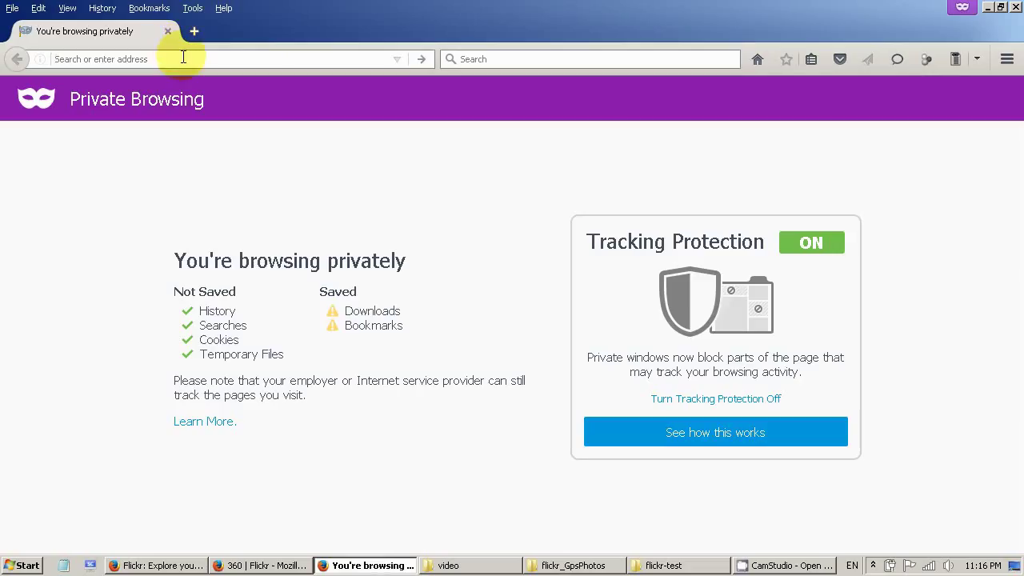
pyautogui.hotkey('ctrl', 'v')
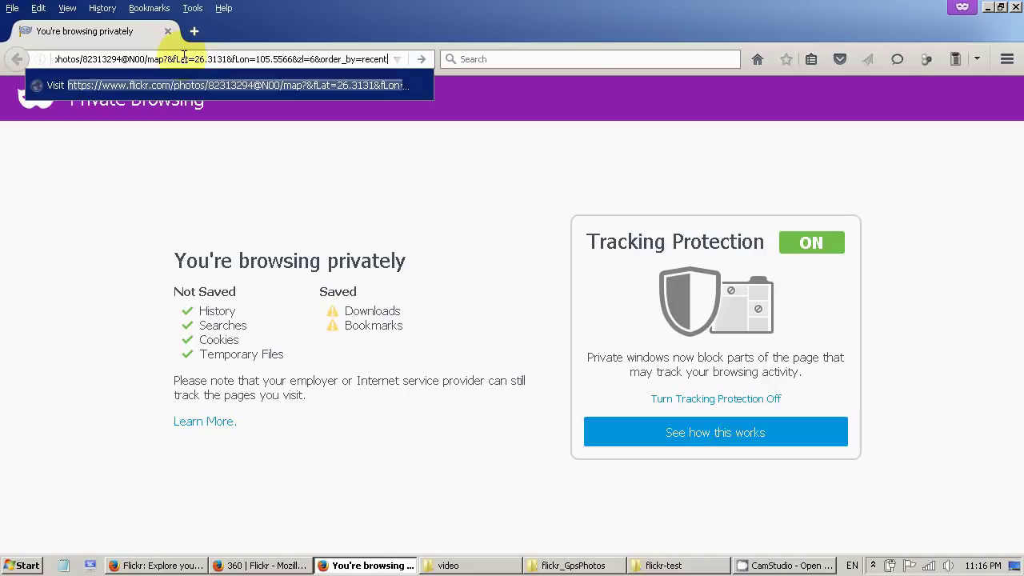
pyautogui.press('Return')
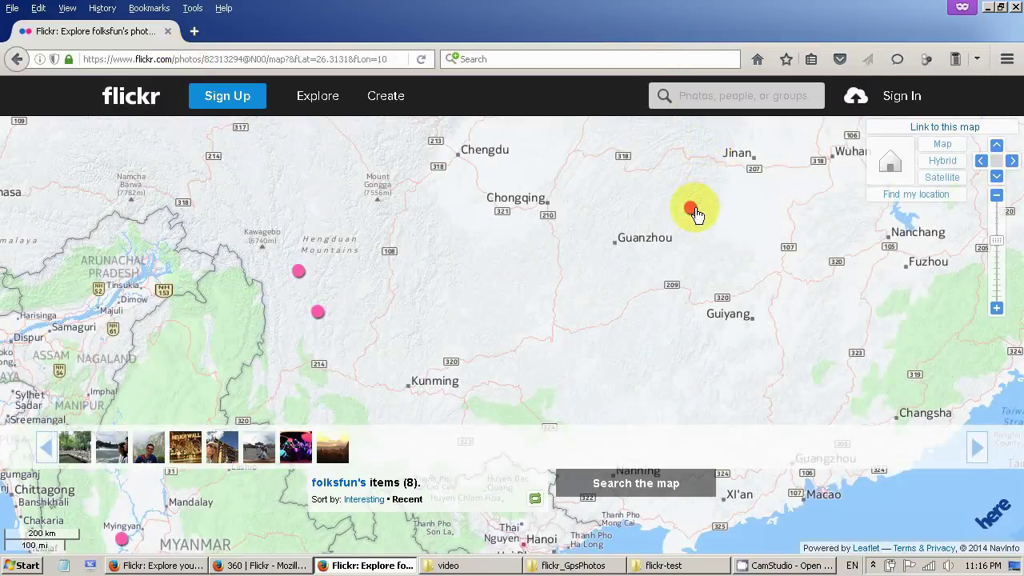
# - Preview the photos at the marker near Guanzhou and the two markers near the Hengduan Mountains on the shared map
pyautogui.click(690, 211)
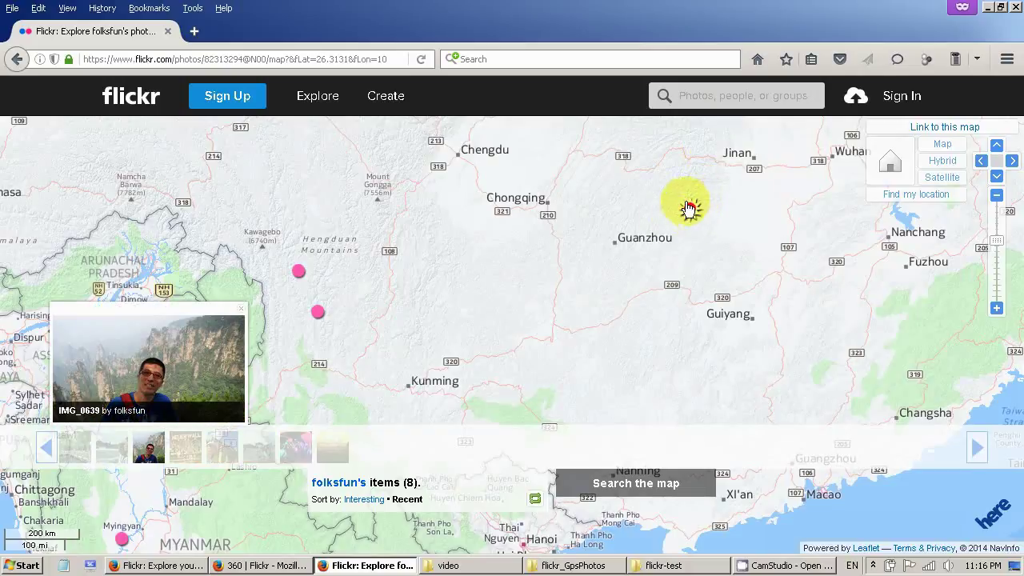
pyautogui.click(317, 312)
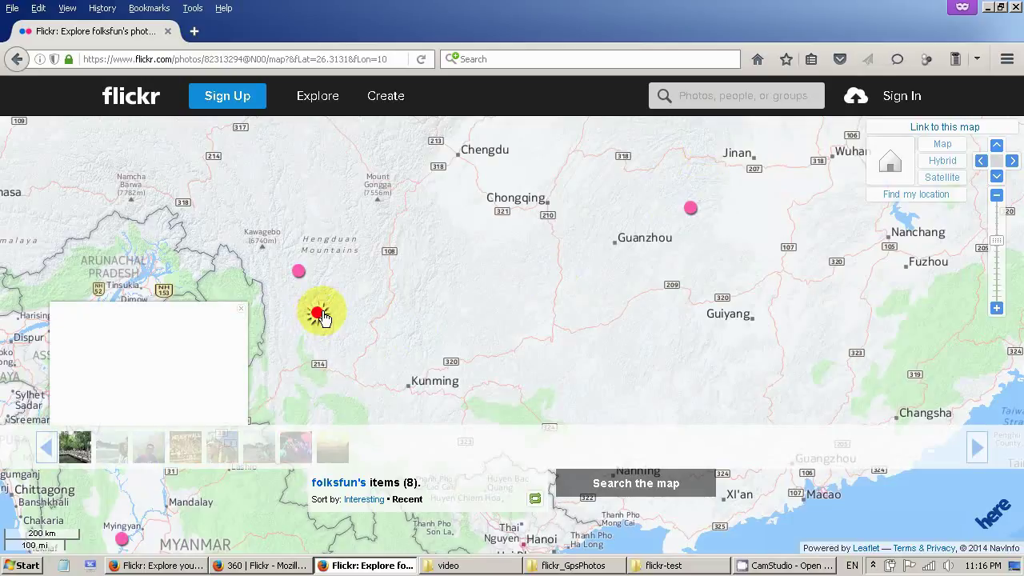
pyautogui.click(298, 274)
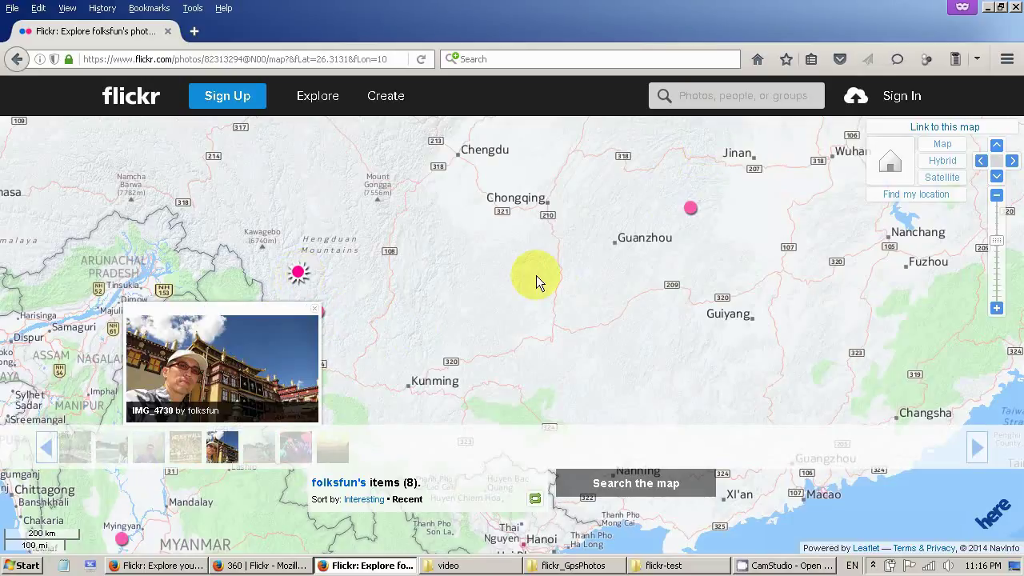